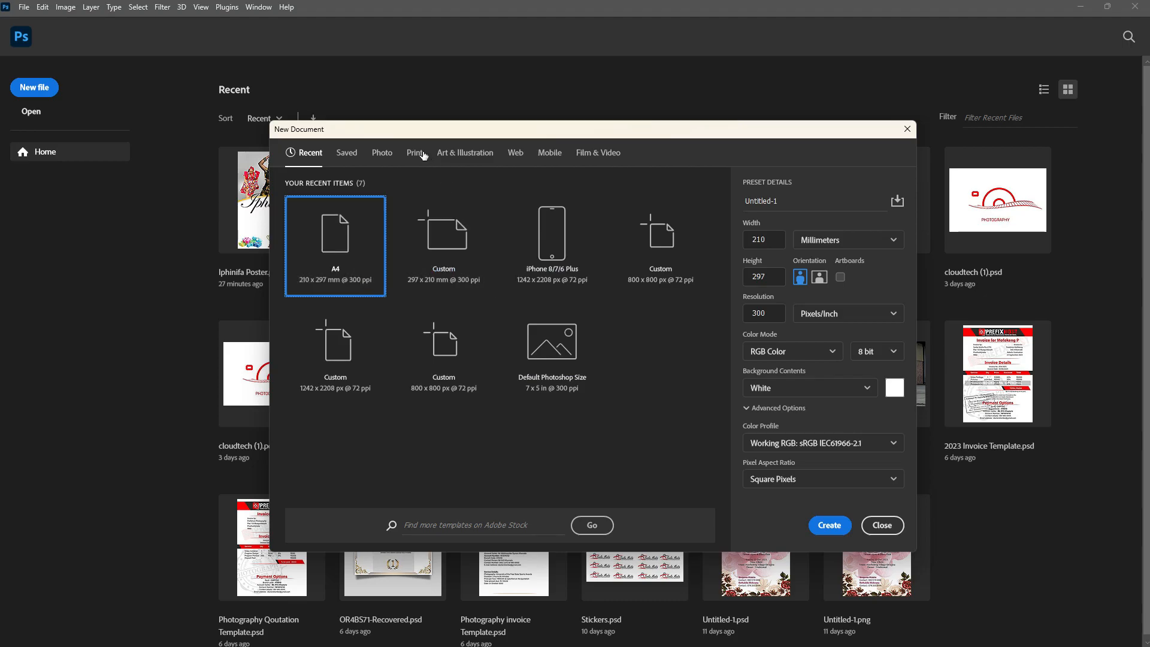
Browse the Recent, Photo and Print document presets in the New Document dialog
left_click(414, 153)
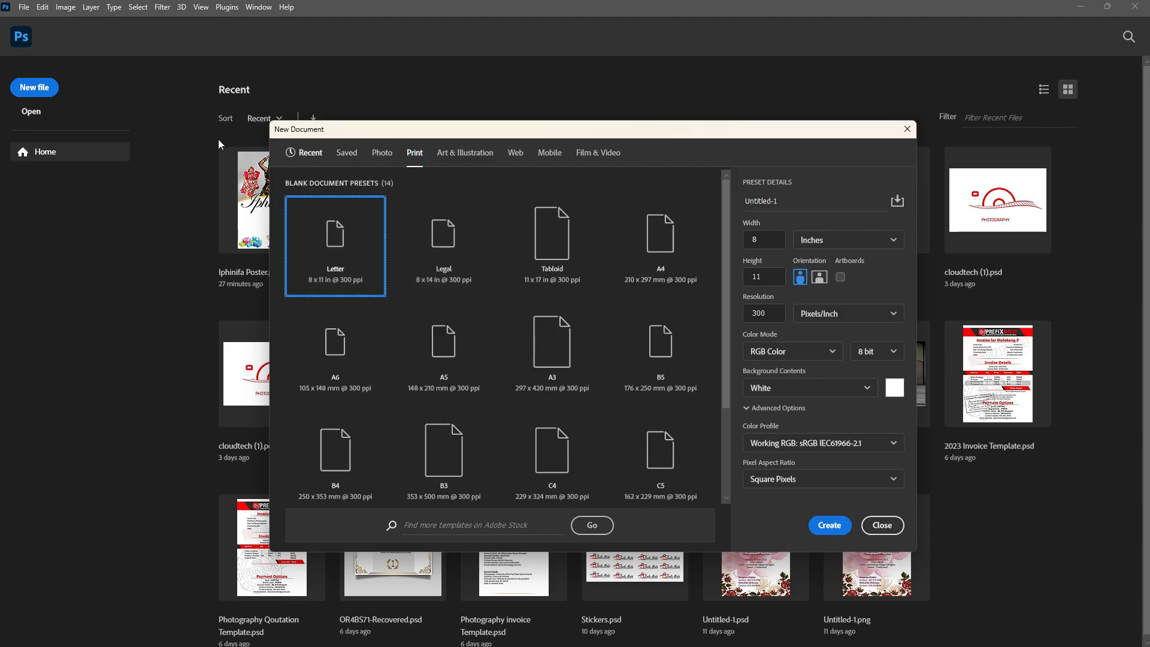
left_click(311, 154)
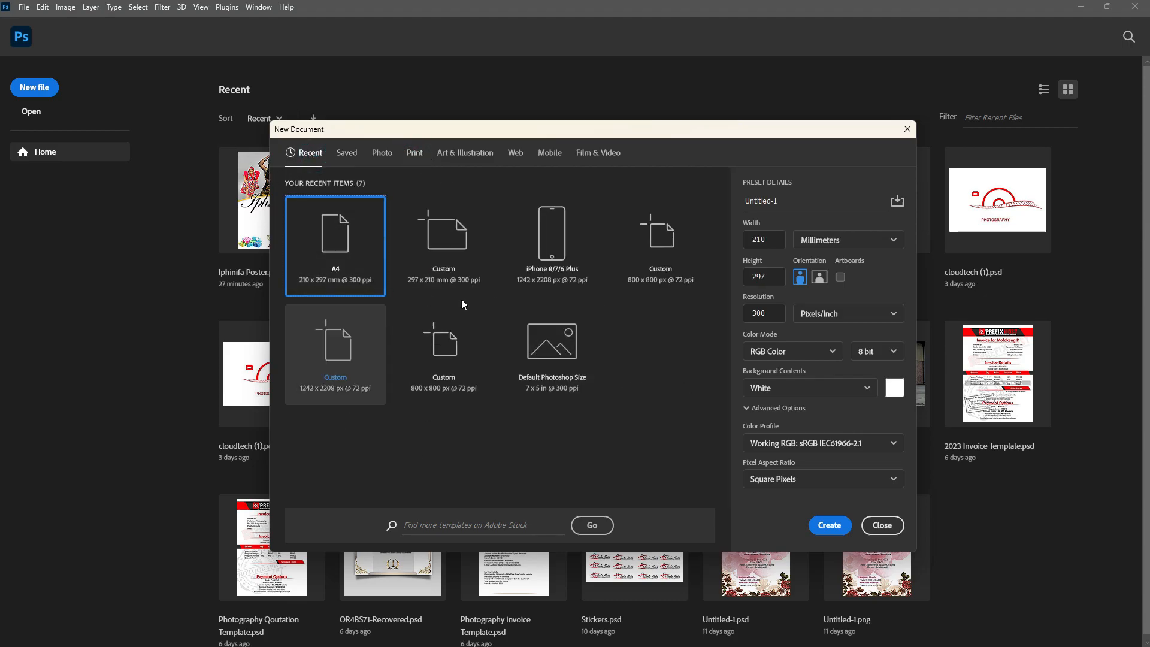
left_click(379, 155)
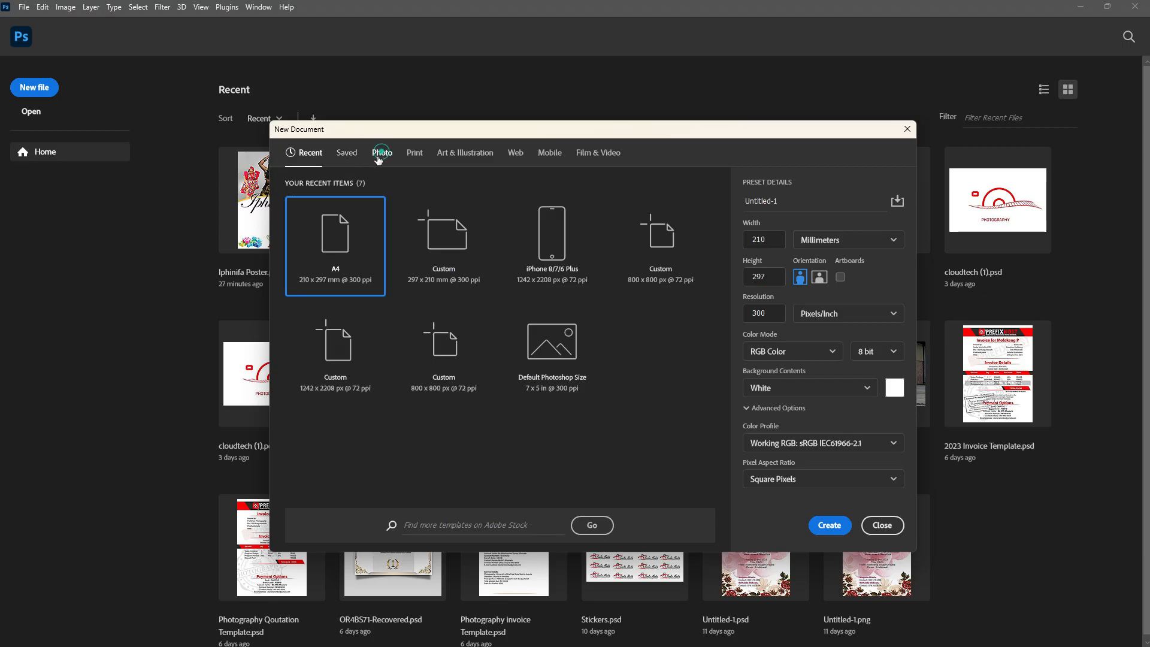
left_click(414, 155)
left_click(414, 155)
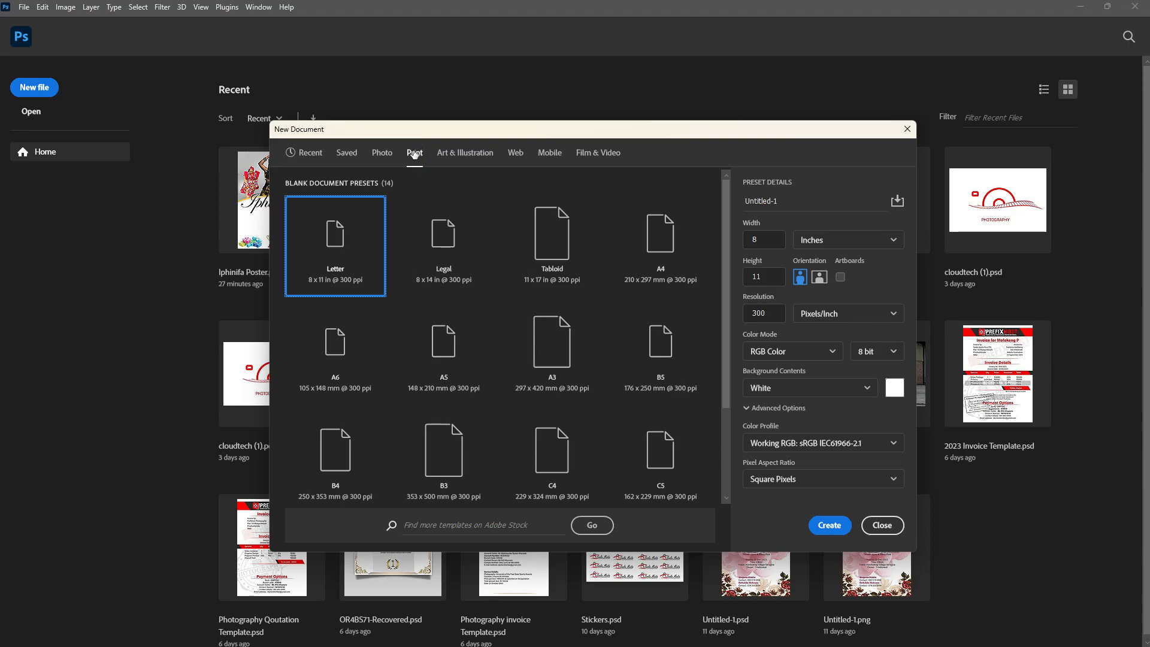
scroll(632, 399, "down", 1)
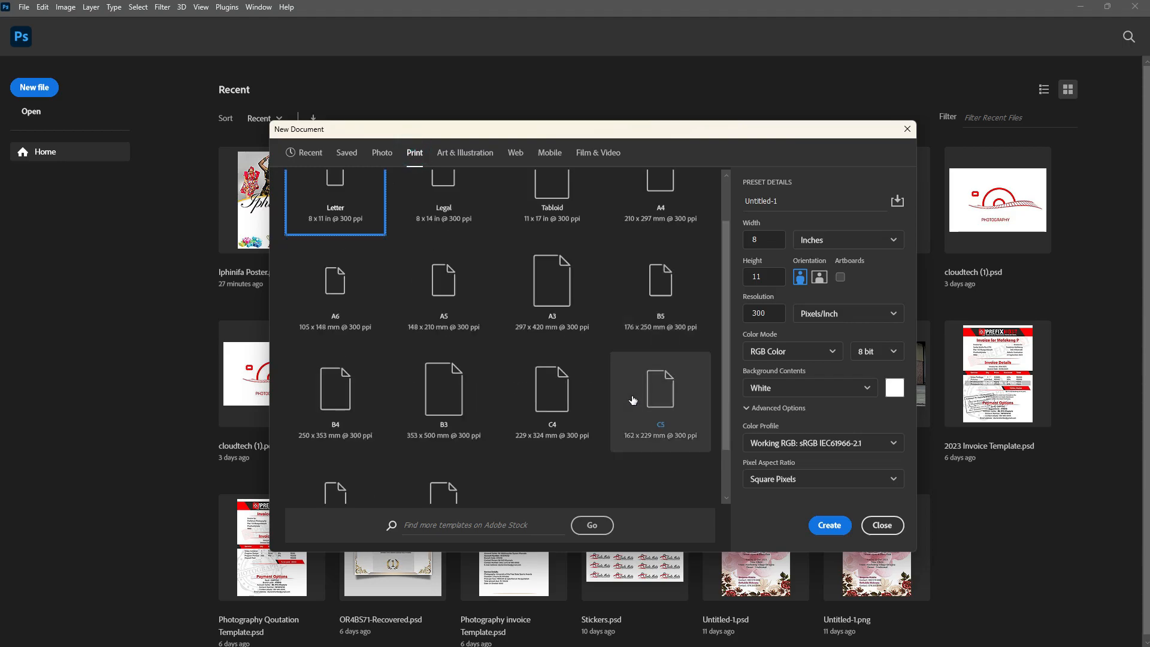
scroll(579, 399, "up", 1)
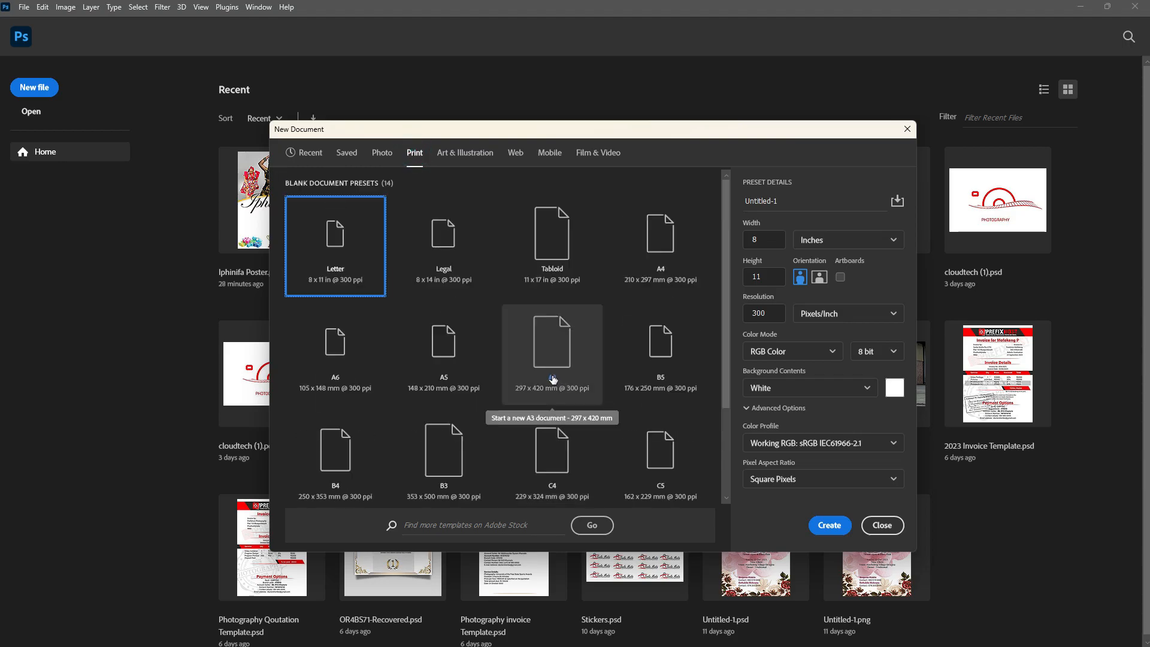
scroll(563, 398, "down", 2)
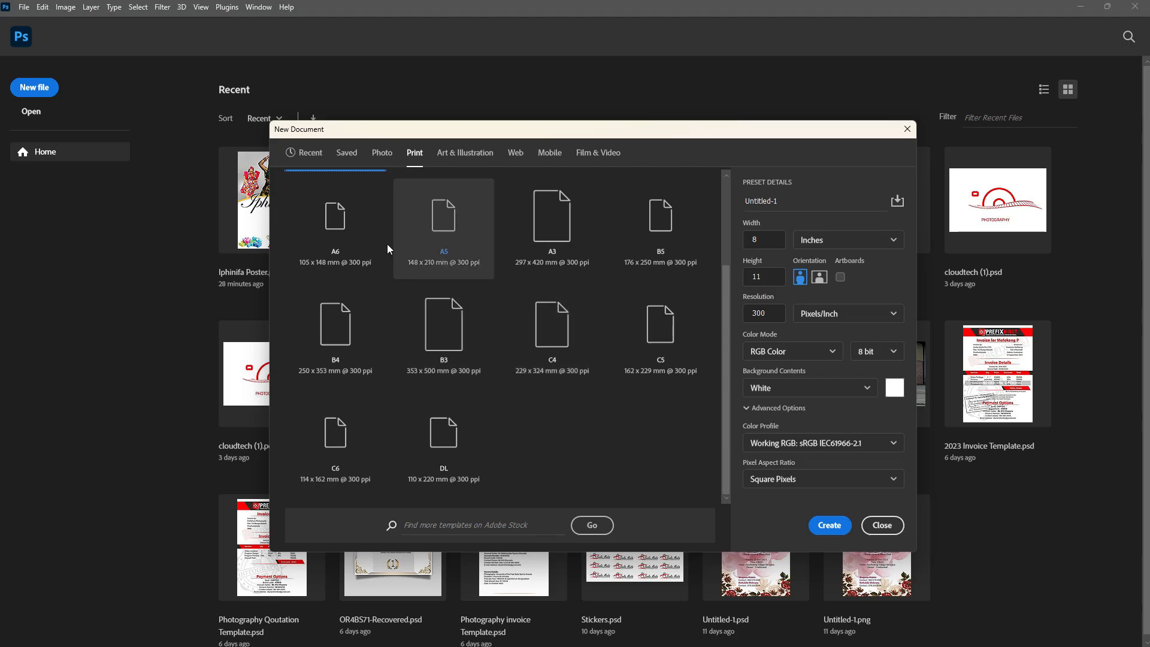
scroll(557, 266, "up", 2)
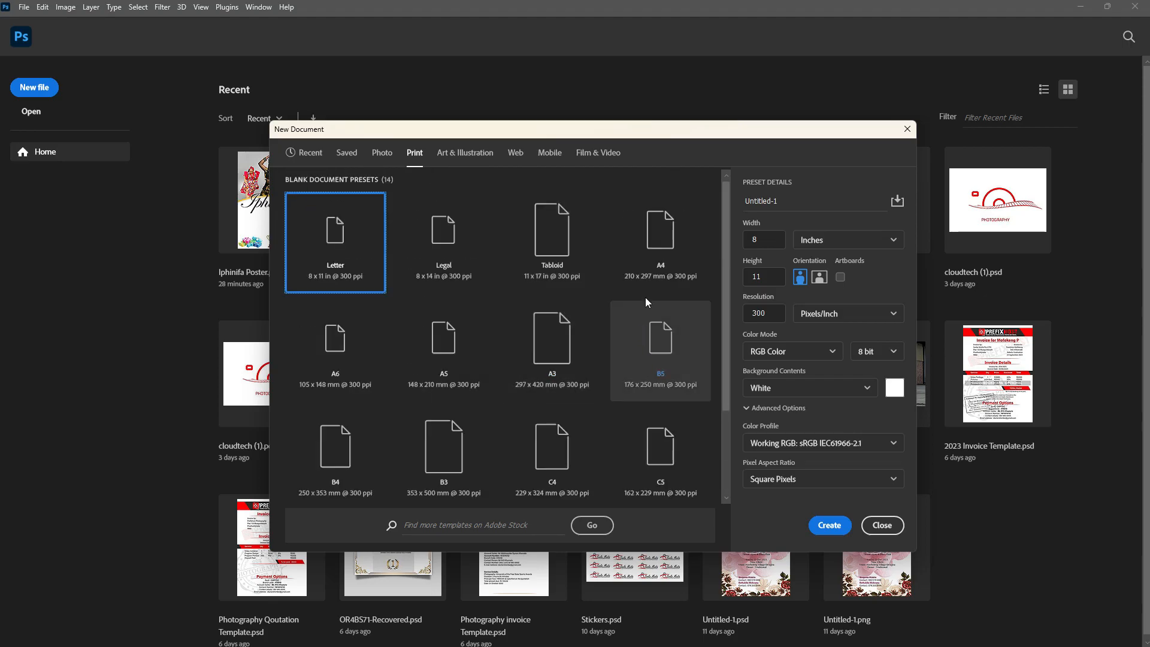
Pick the A4 print preset and set its orientation to landscape, 297 x 210 mm
left_click(654, 274)
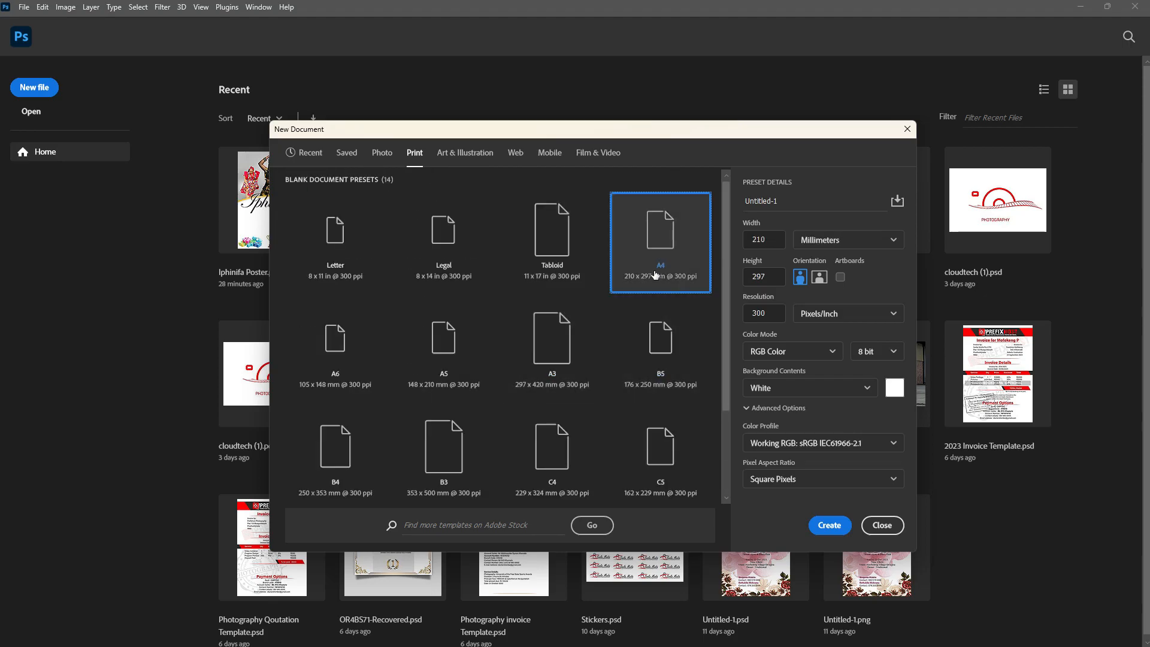
left_click(806, 202)
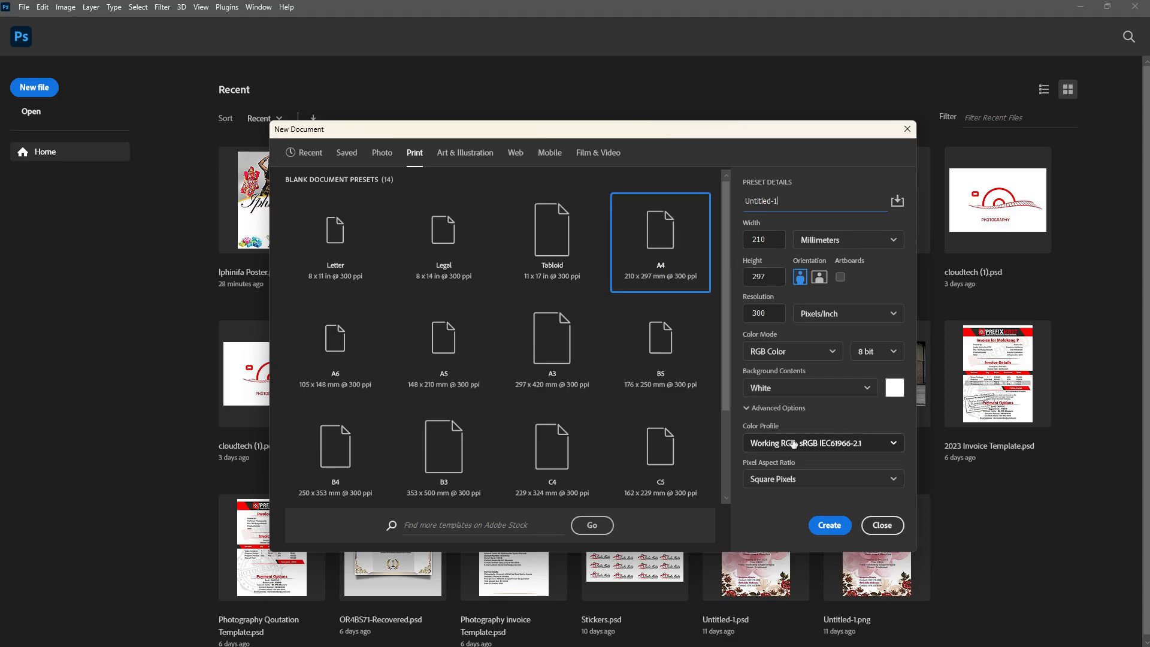
left_click(818, 277)
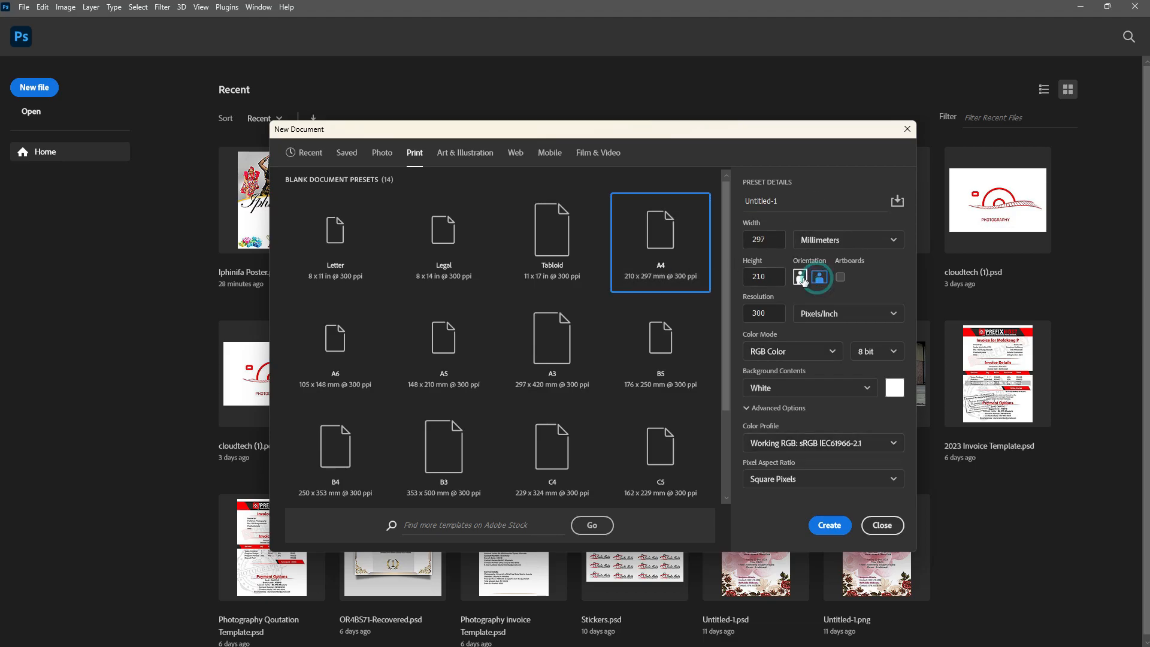
left_click(800, 277)
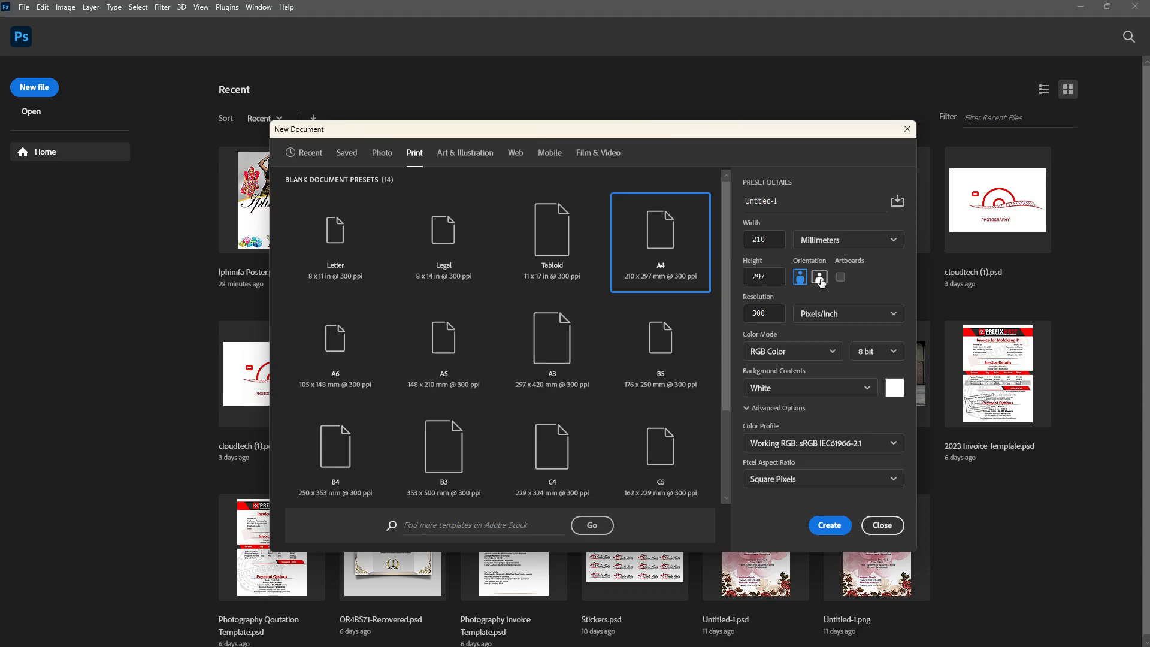
left_click(819, 278)
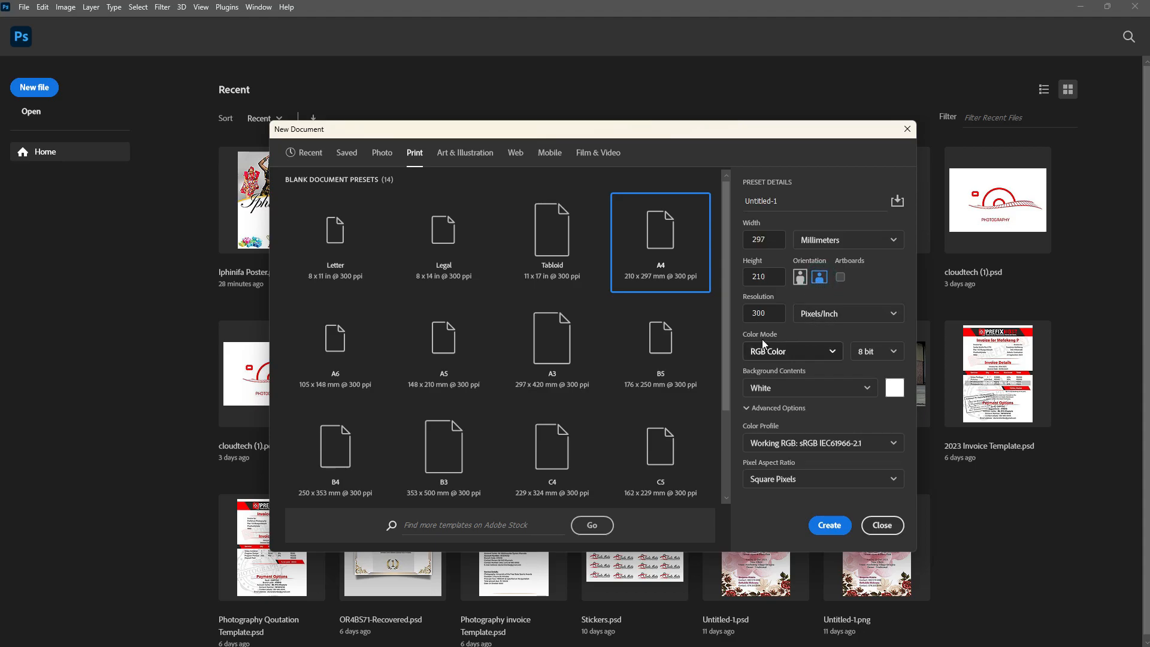
Set the background contents to Transparent and create the document
left_click(866, 388)
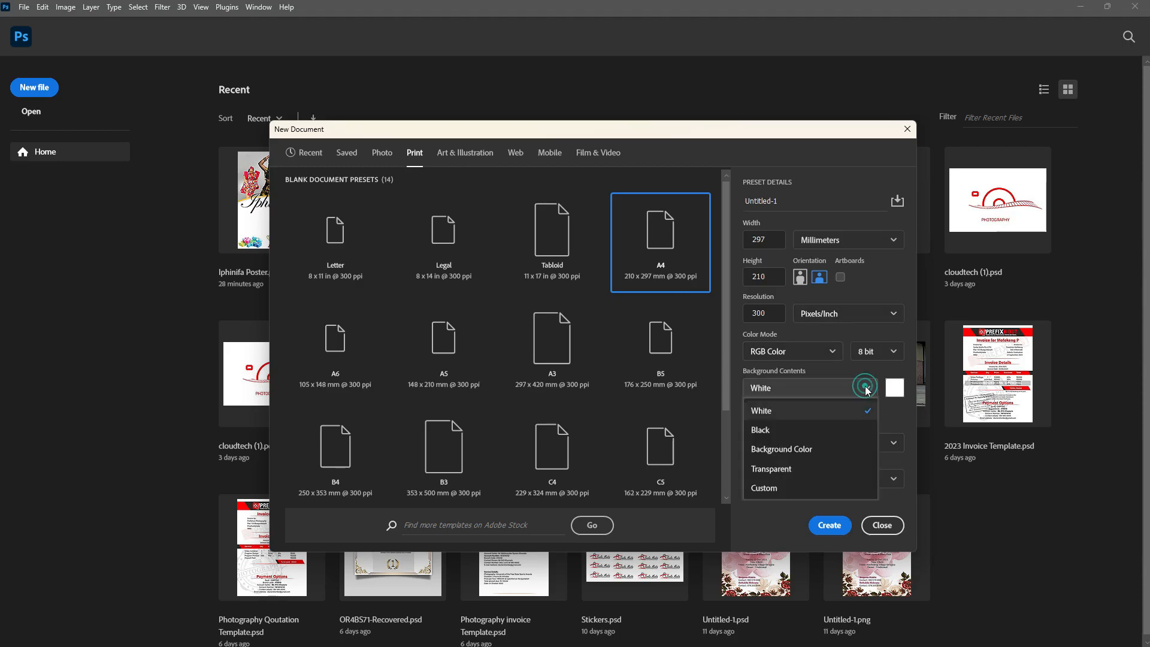
left_click(814, 469)
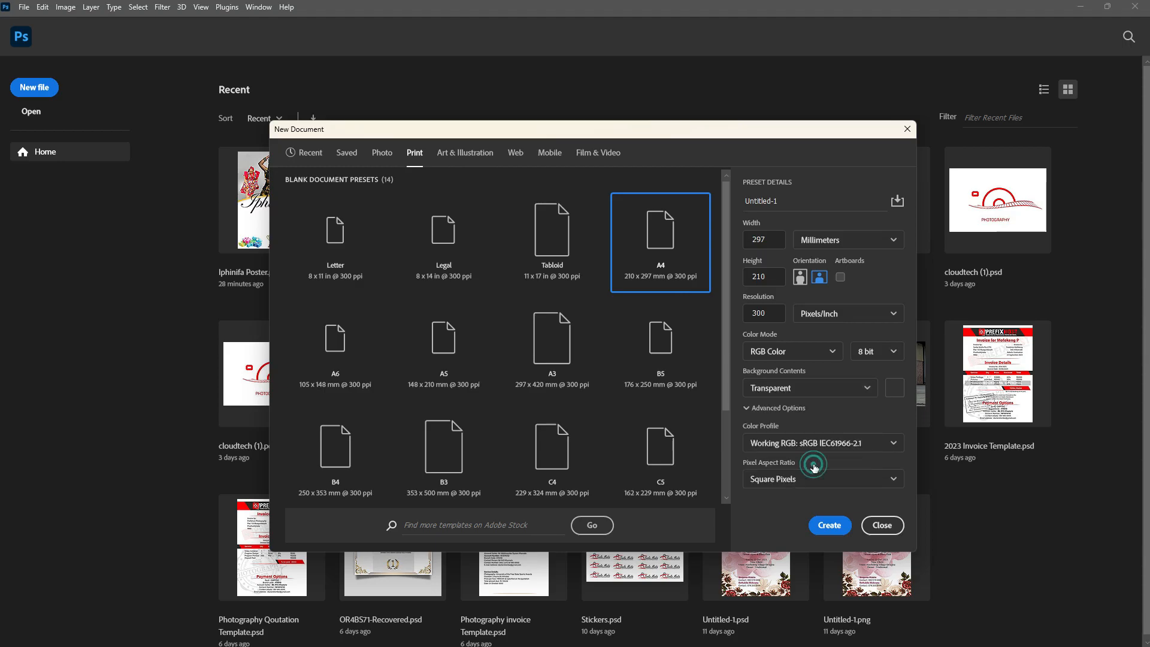
left_click(830, 525)
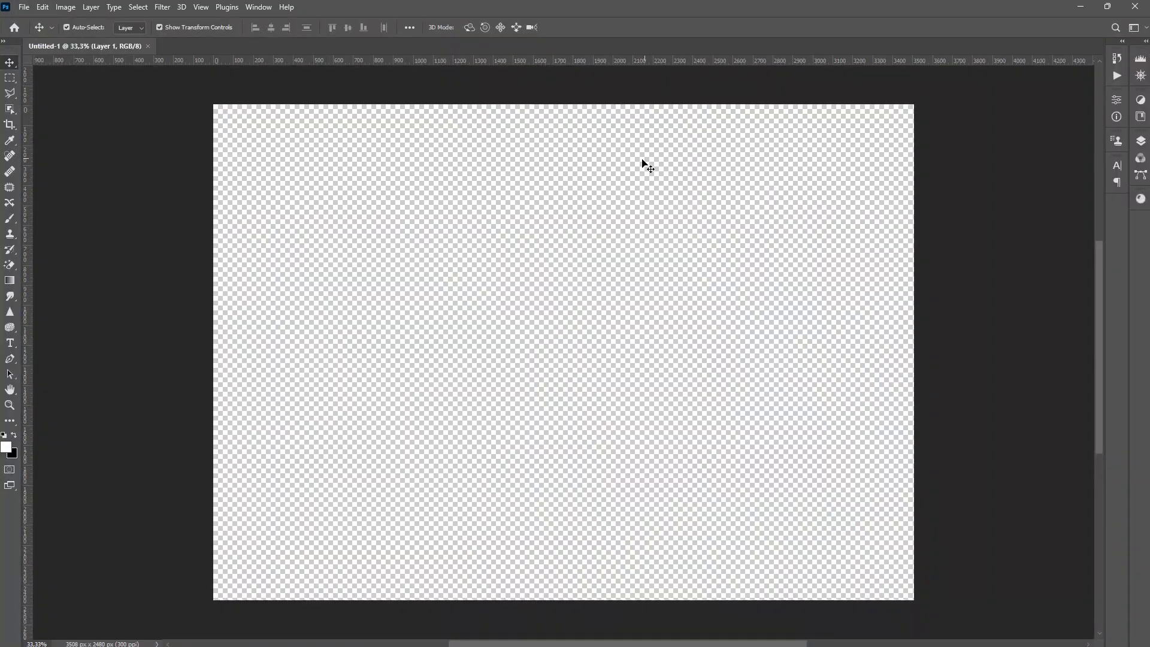
Open the Layers panel
left_click_drag(1101, 308, 1096, 300)
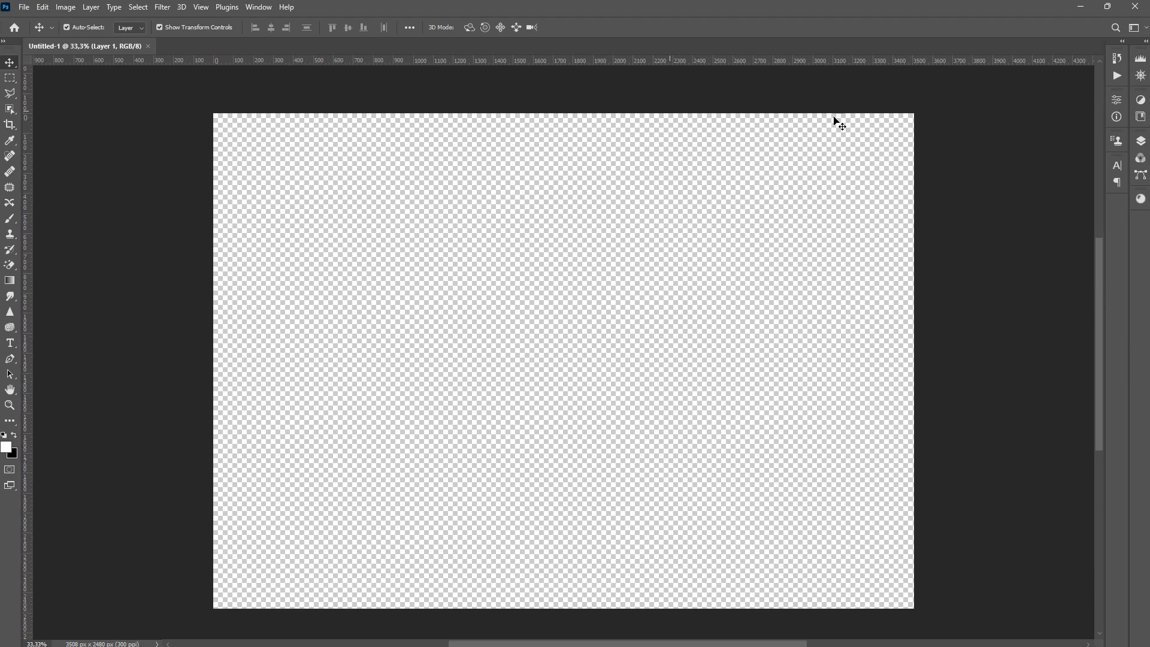
left_click(1140, 142)
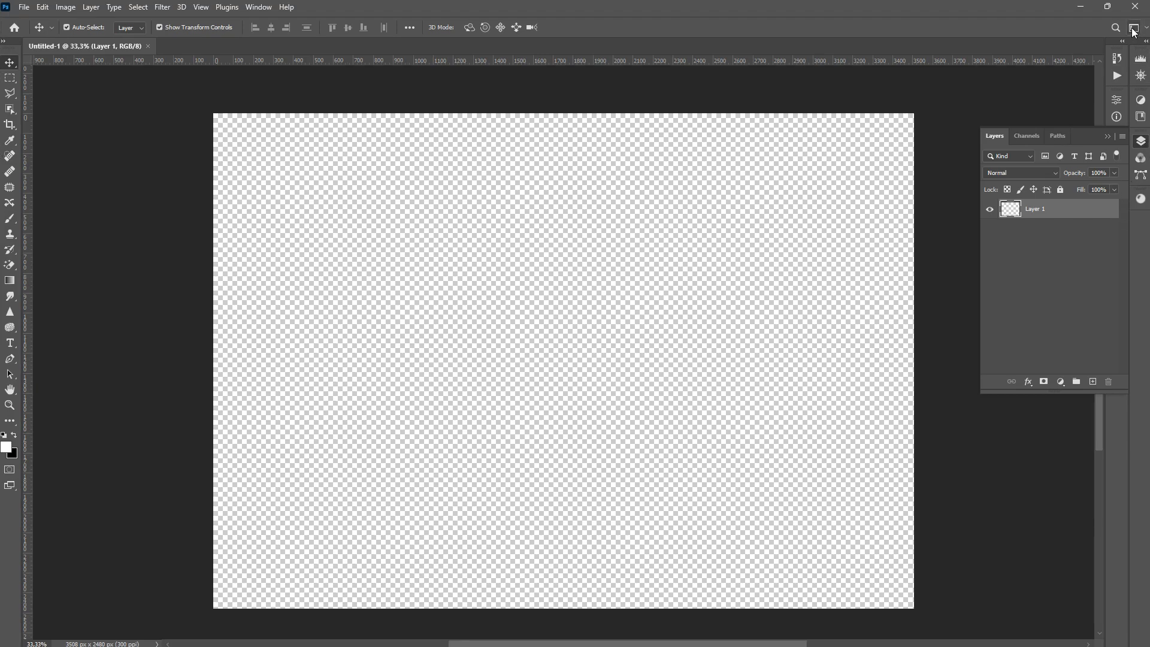
Select the Painting workspace
left_click(1088, 26)
left_click(1134, 28)
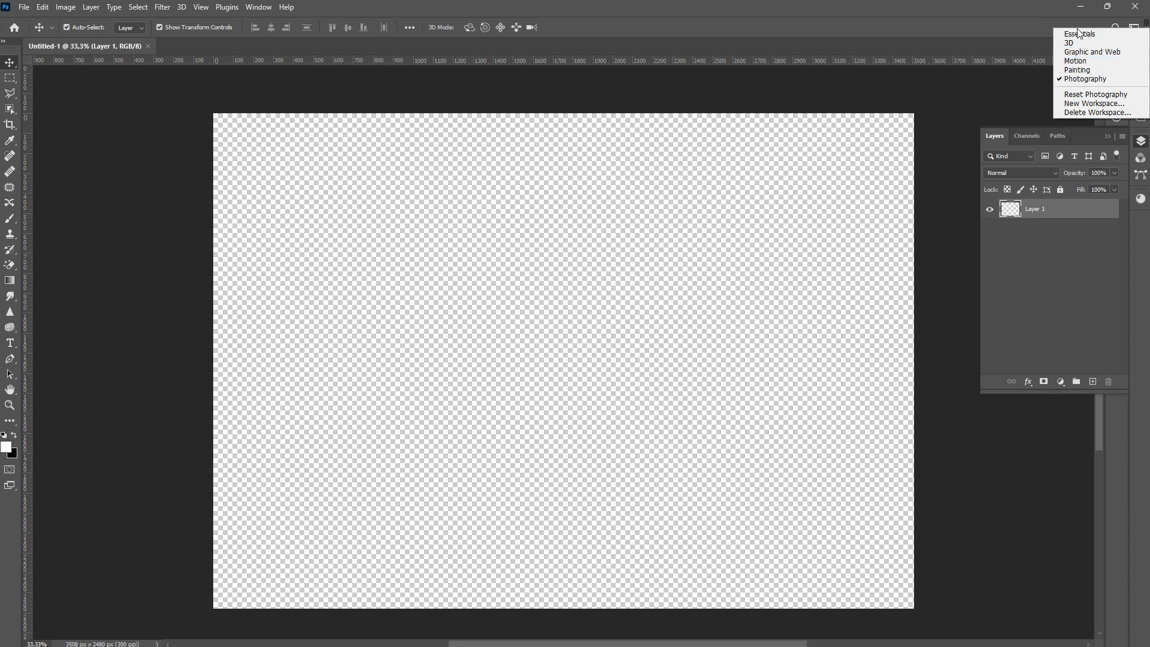
left_click(1076, 71)
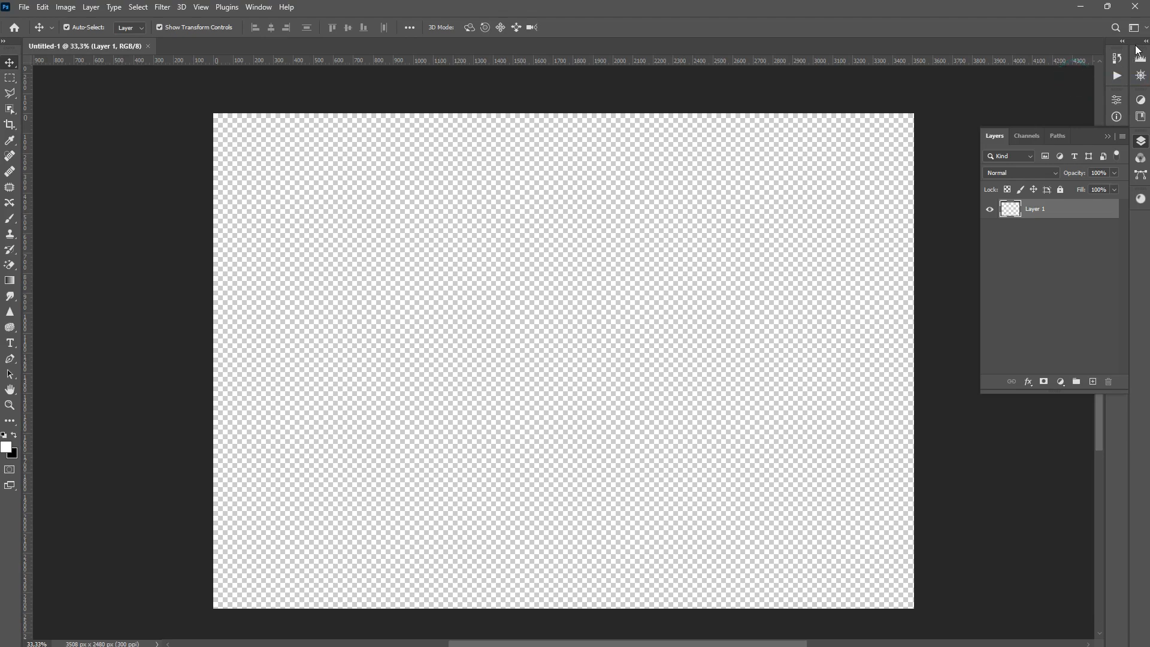
left_click(1141, 142)
left_click(1140, 141)
scroll(742, 290, "down", 1)
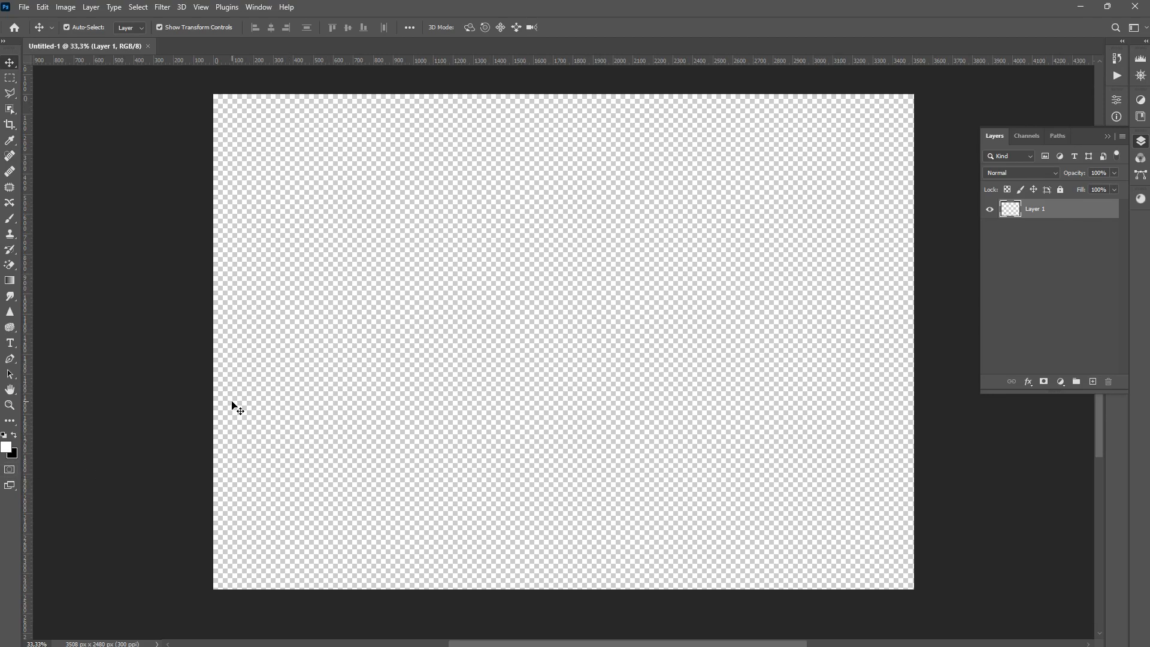
Select the Ellipse Tool from the shape tools
left_click(10, 420)
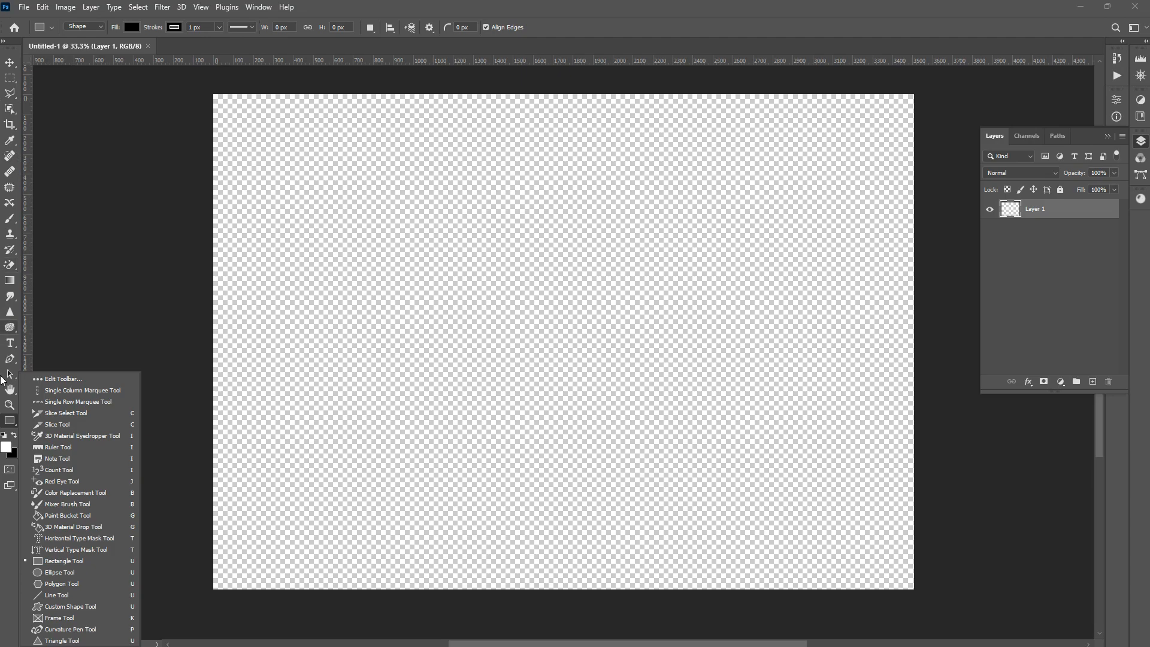
left_click(9, 421)
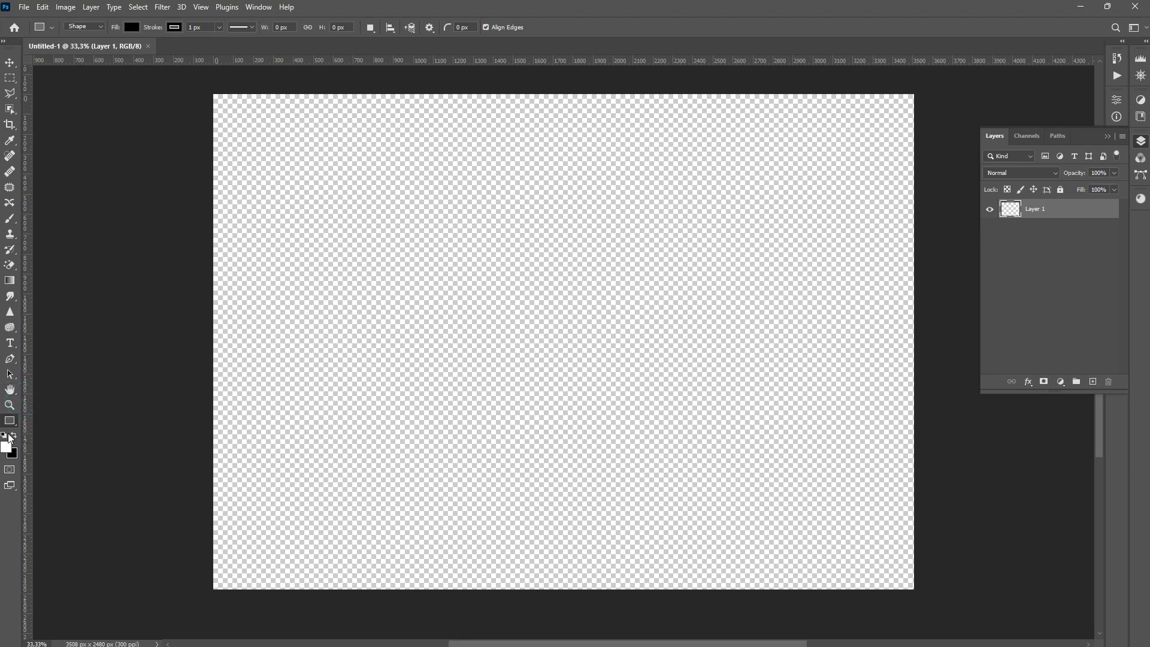
left_click(10, 405)
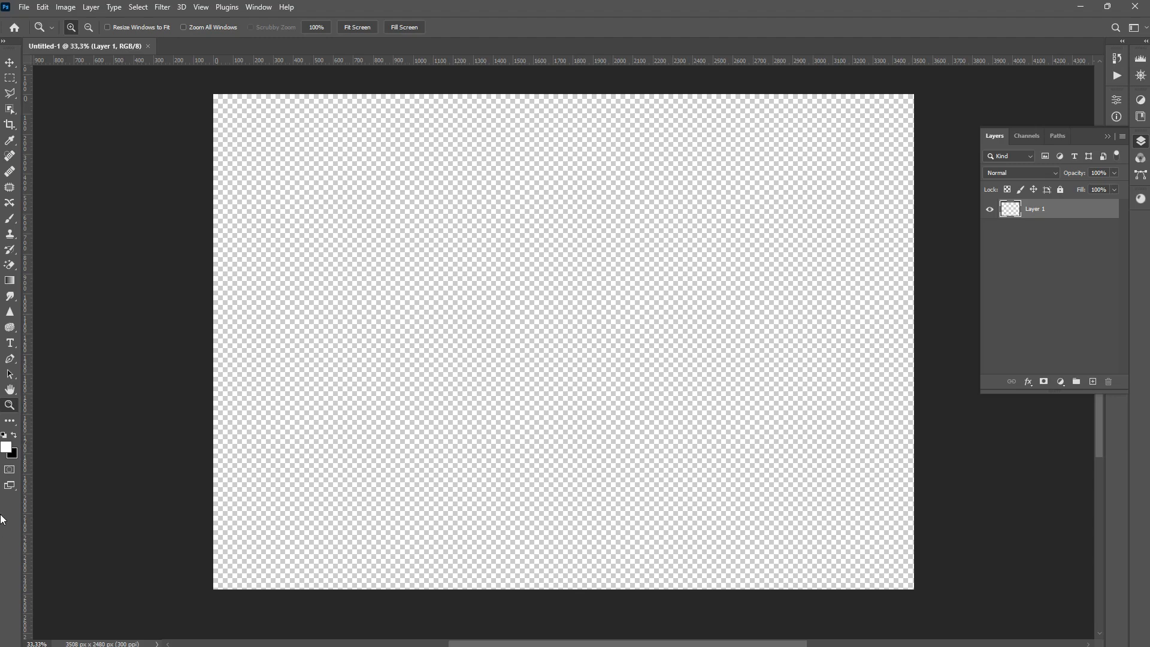
left_click(10, 424)
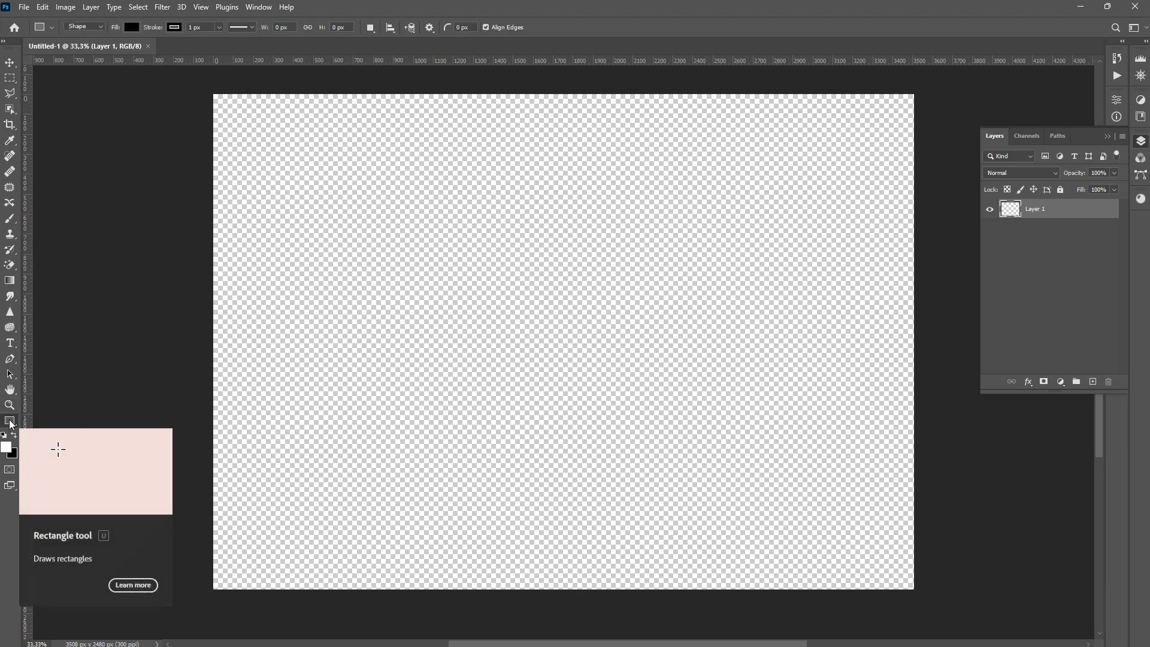
left_click(10, 424)
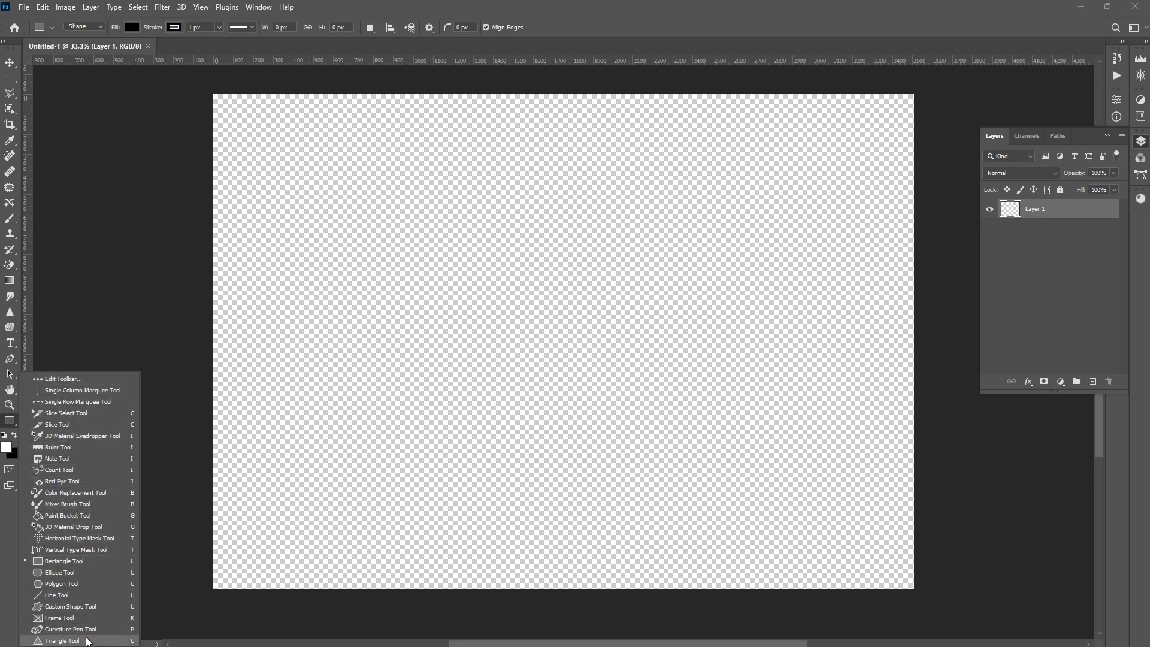
left_click(67, 572)
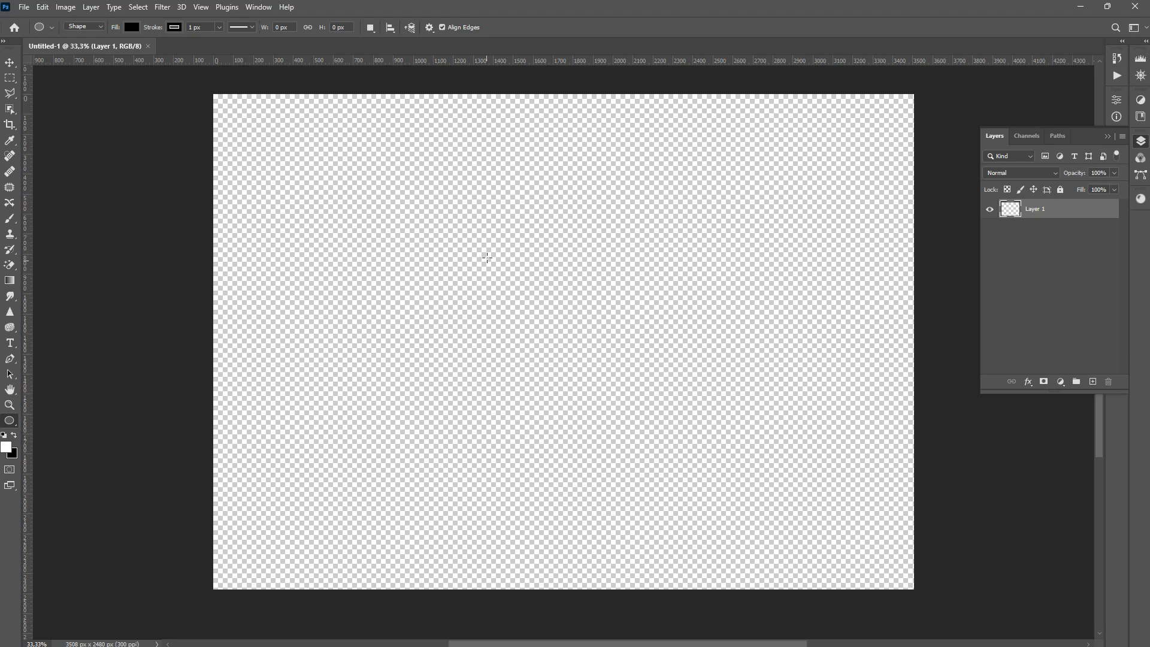
Draw a black circle about 1333 x 1272 px and move it to the centre of the canvas
left_click_drag(419, 191, 549, 319)
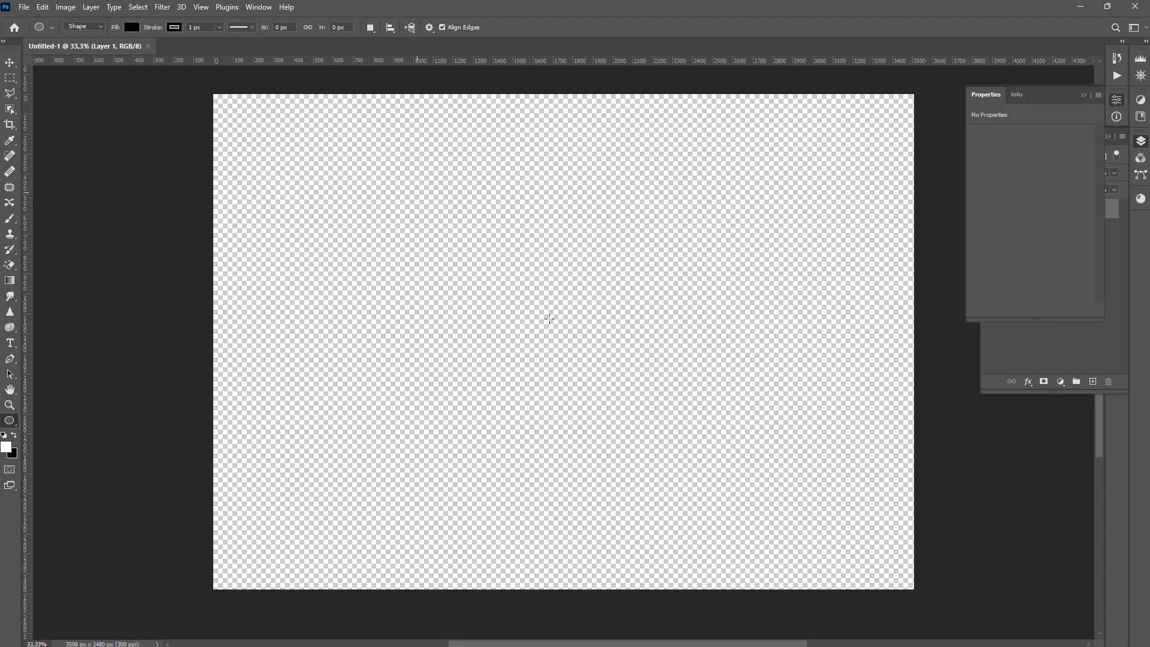
left_click(9, 62)
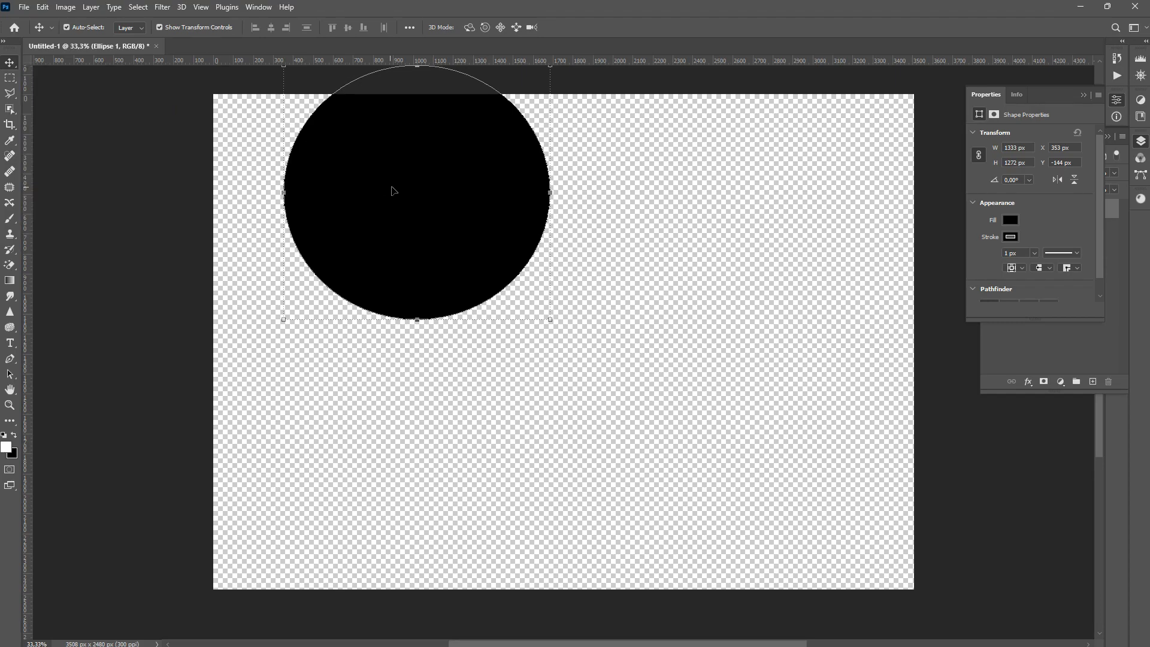
left_click_drag(400, 192, 550, 334)
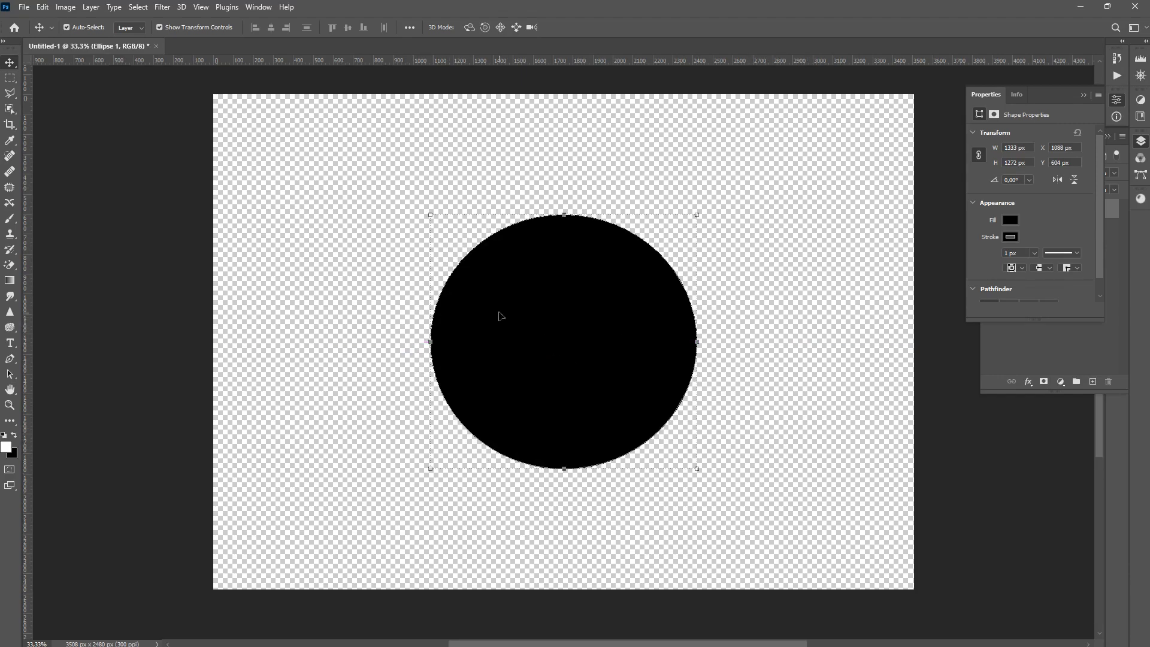
Set the circle's stroke width to 0 px and collapse the Properties panel
left_click(1035, 253)
left_click_drag(1031, 267, 1025, 267)
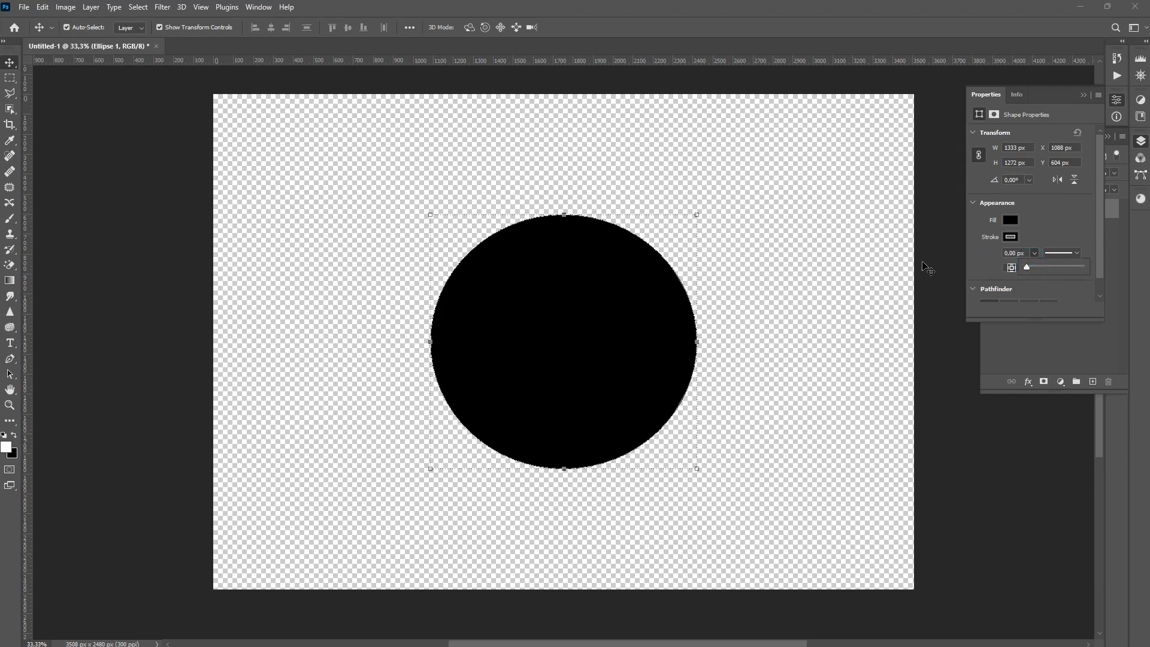
left_click(1082, 96)
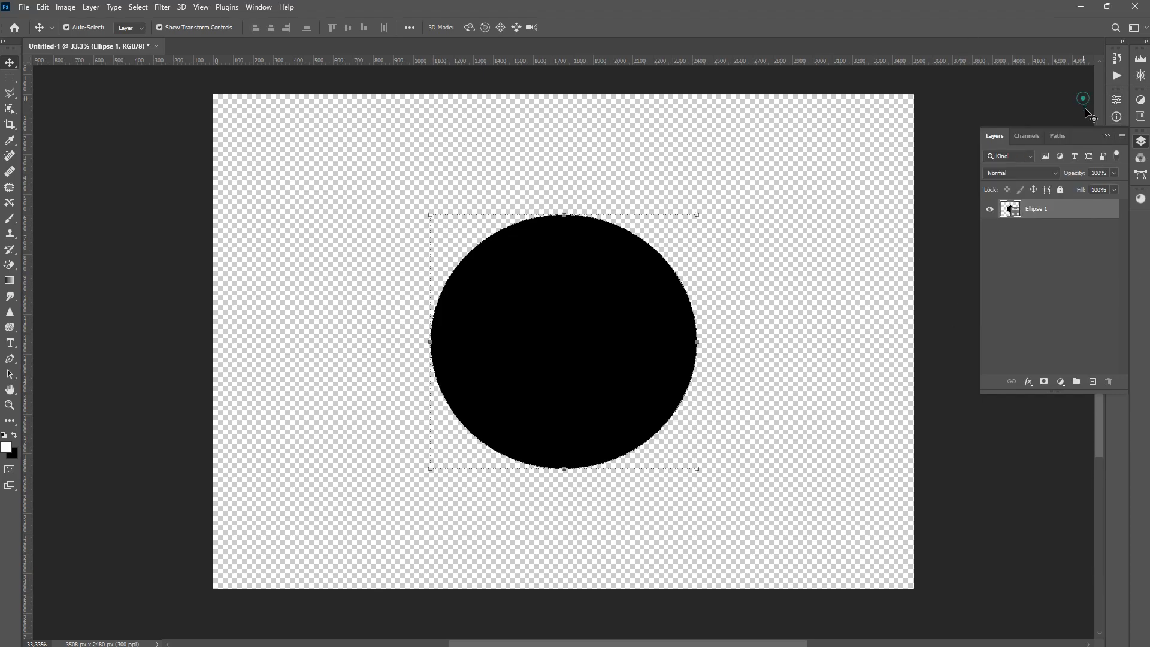
Change the circle's fill colour to a11717
double_click(1012, 209)
mouse_move(891, 376)
left_mouse_down()
mouse_move(869, 347)
mouse_move(907, 333)
mouse_move(918, 349)
left_mouse_up()
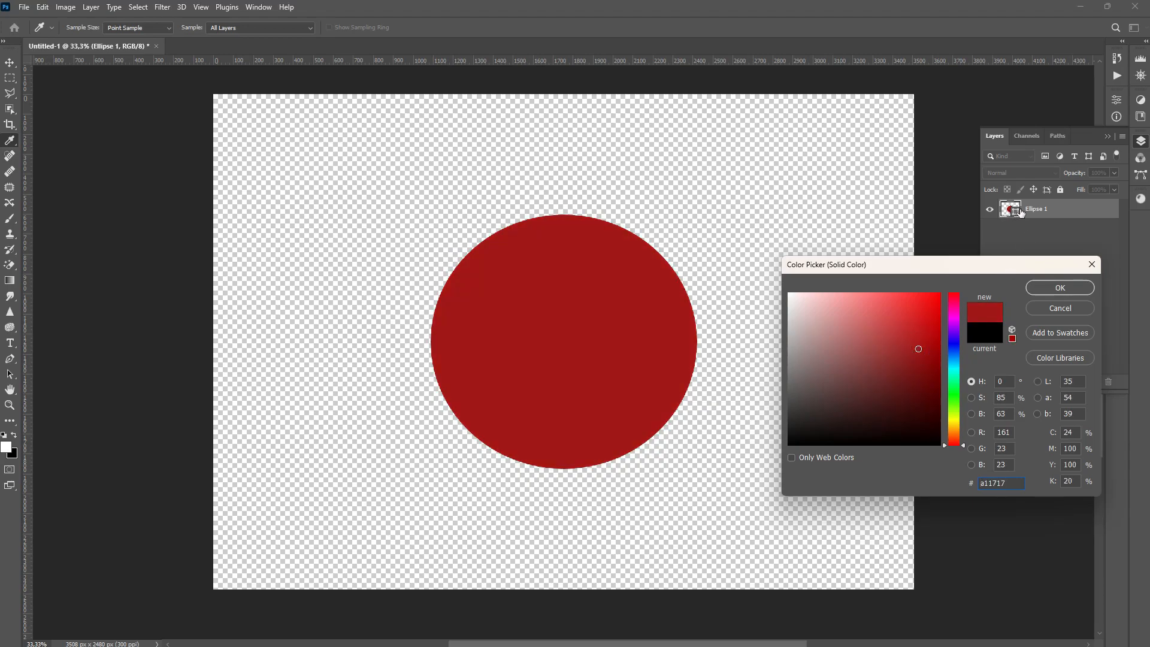
key("Return")
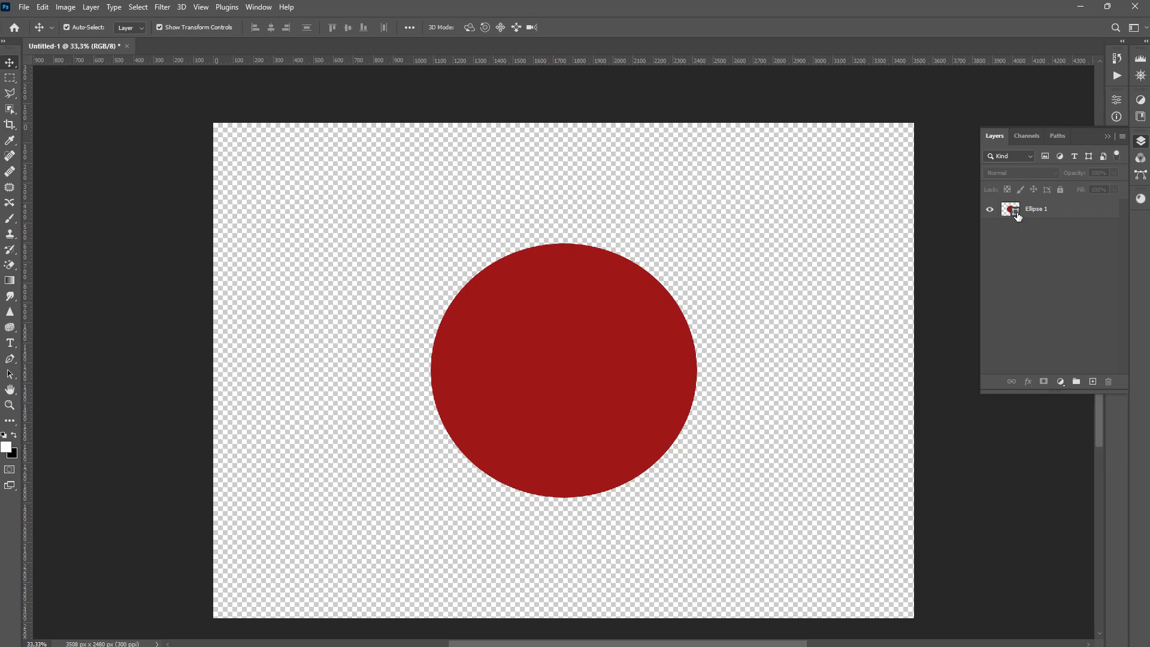
double_click(1013, 215)
left_click(799, 345)
left_click_drag(792, 335, 623, 241)
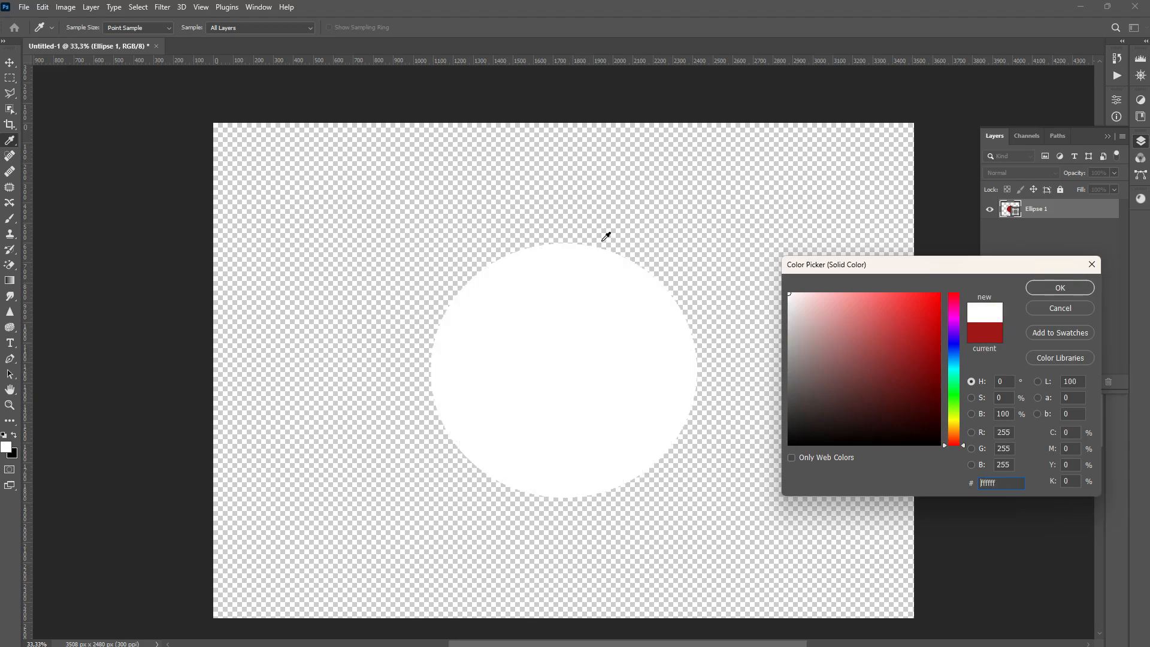
left_click(1061, 308)
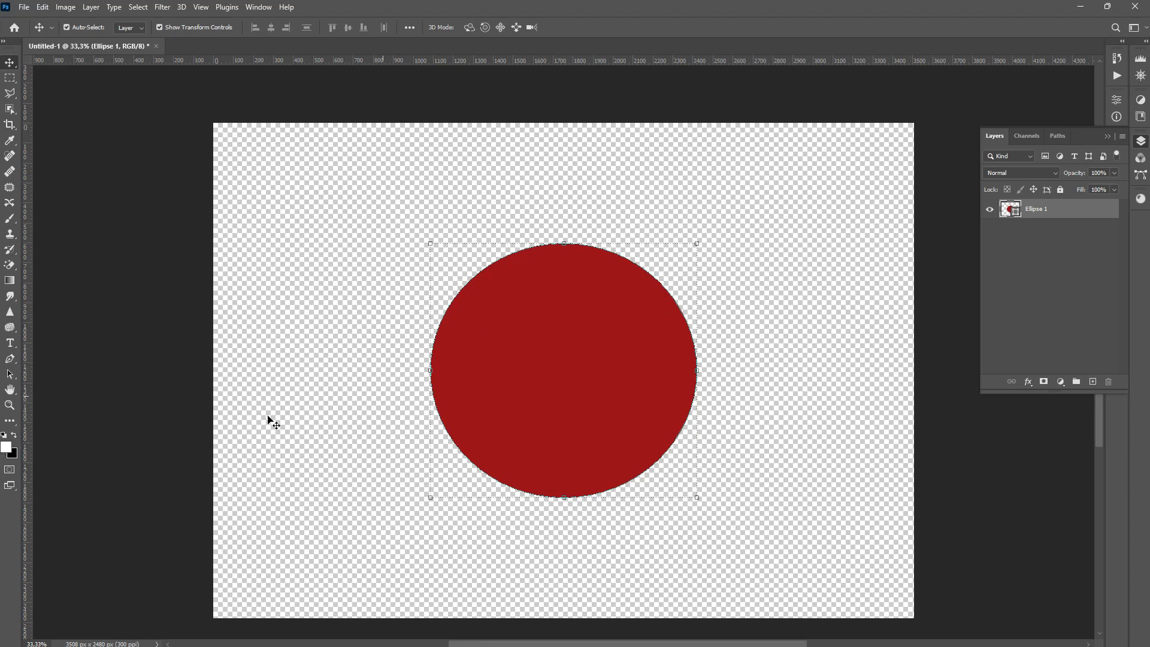
Draw a rectangle about 1150 x 1174 px overlapping the circle's upper right and collapse the Properties panel
key("u")
left_click(9, 421)
left_click(48, 562)
left_click_drag(617, 192, 847, 425)
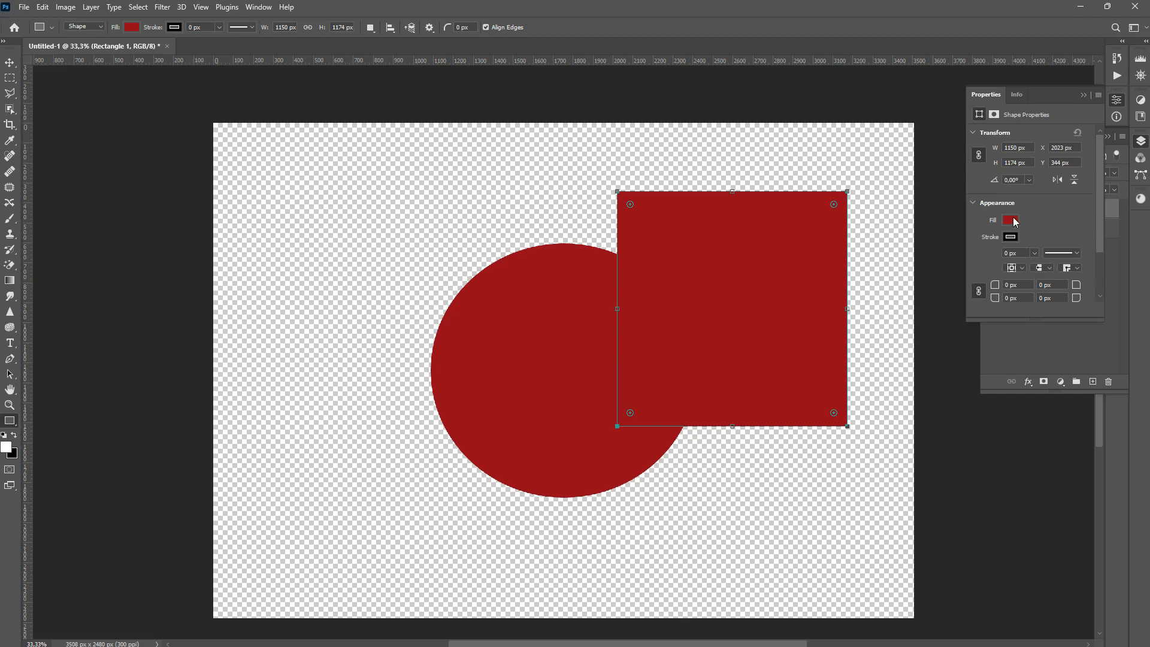
left_click(1079, 95)
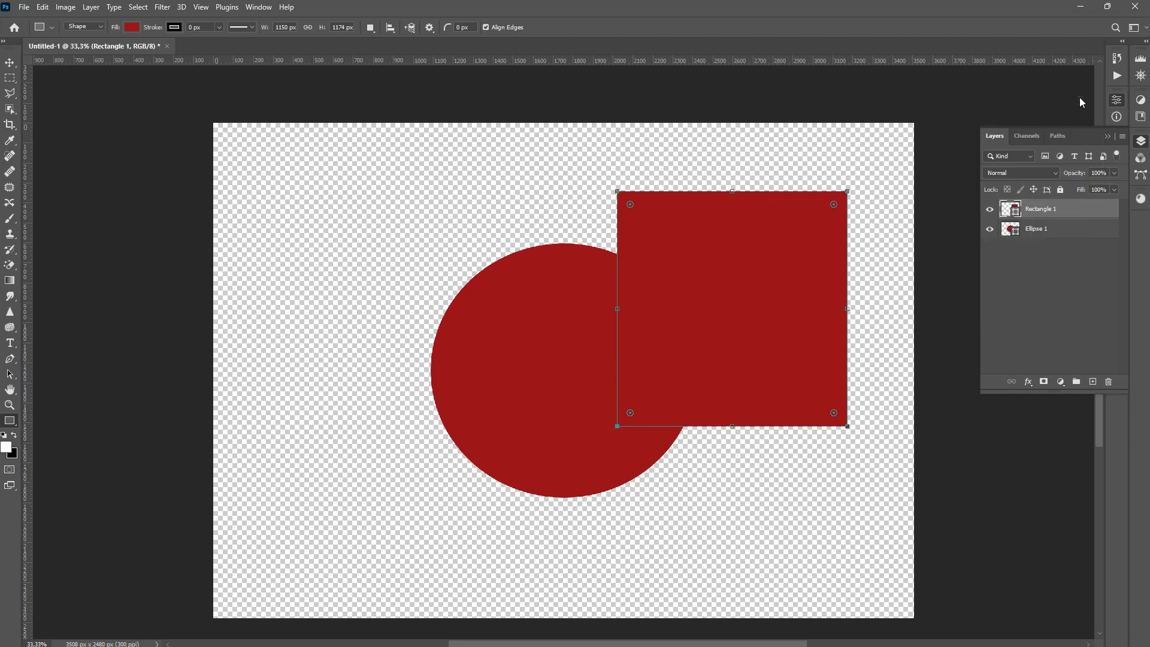
Change the rectangle's fill colour to near-black 070707
double_click(1016, 211)
left_click_drag(804, 424, 716, 444)
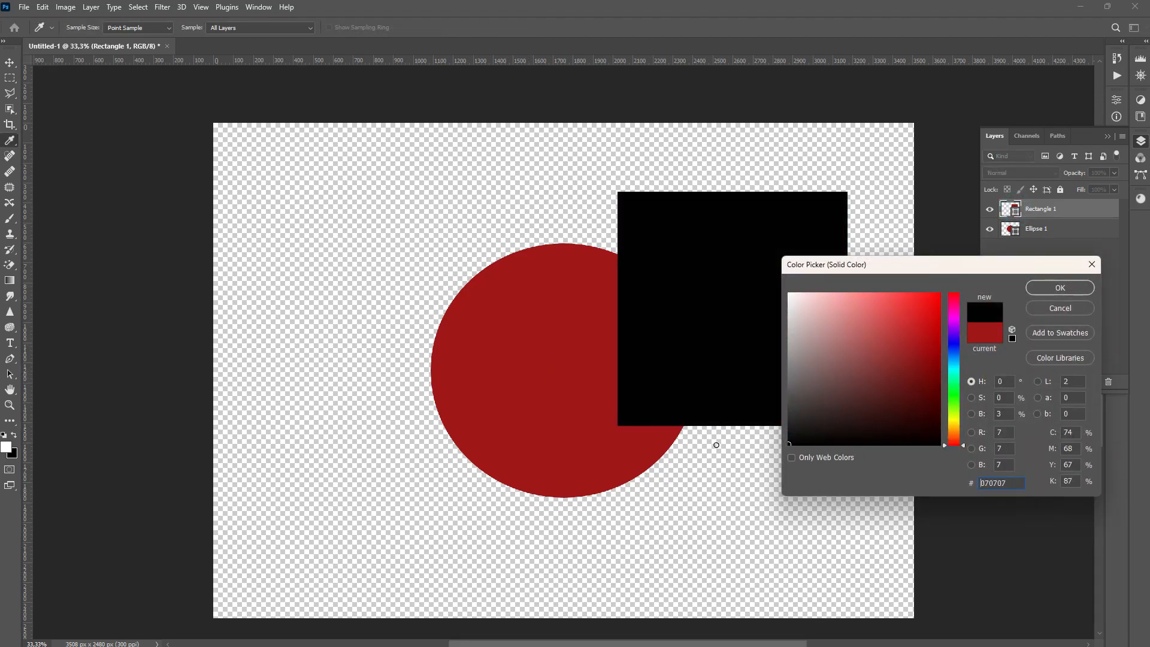
left_click(1065, 286)
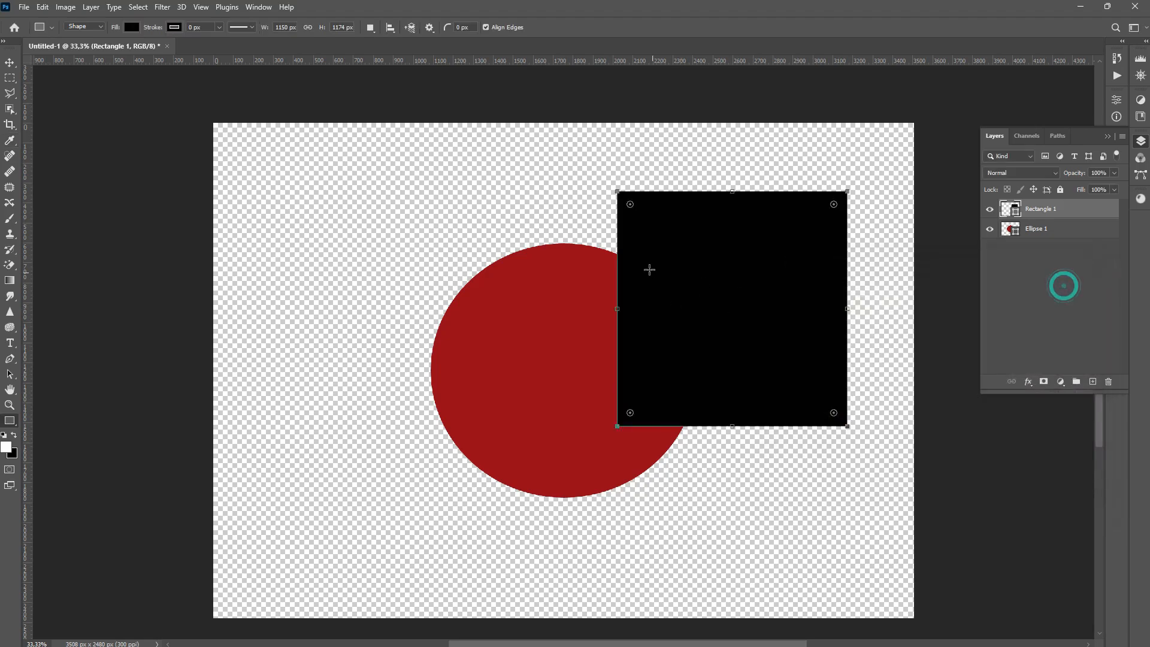
Move the rectangle over the left half of the circle with the Move tool
left_click(10, 63)
left_click_drag(800, 310, 508, 326)
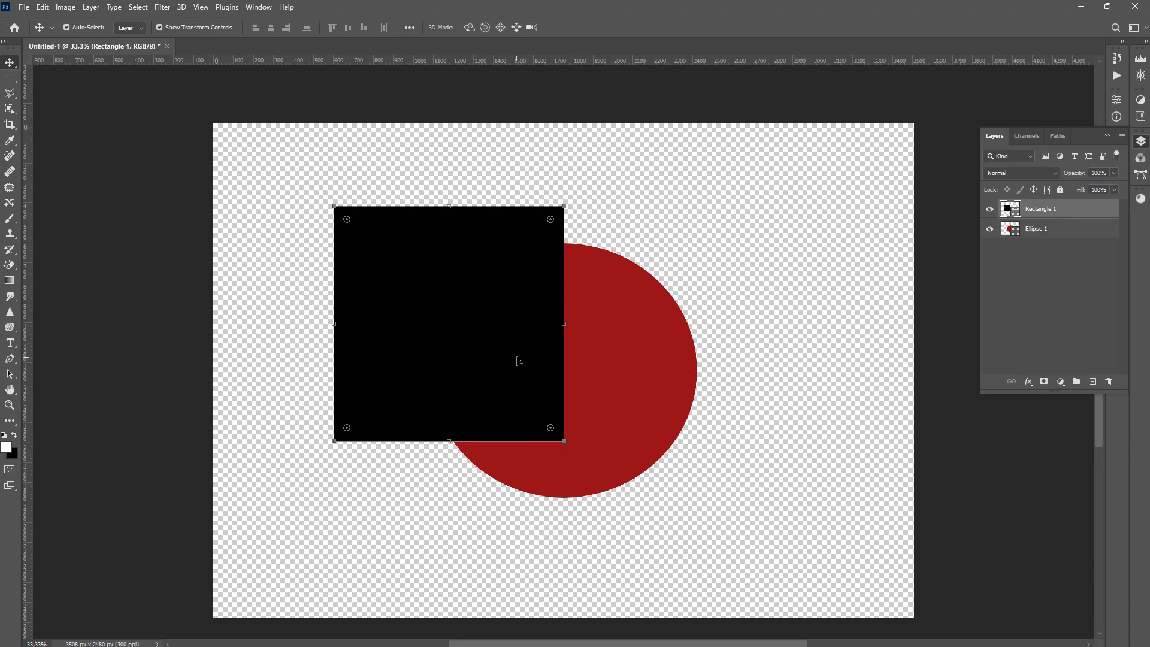
Try different opacity and fill values on the rectangle layer, including an opacity of 30
left_click(1091, 173)
type("30")
key("Return")
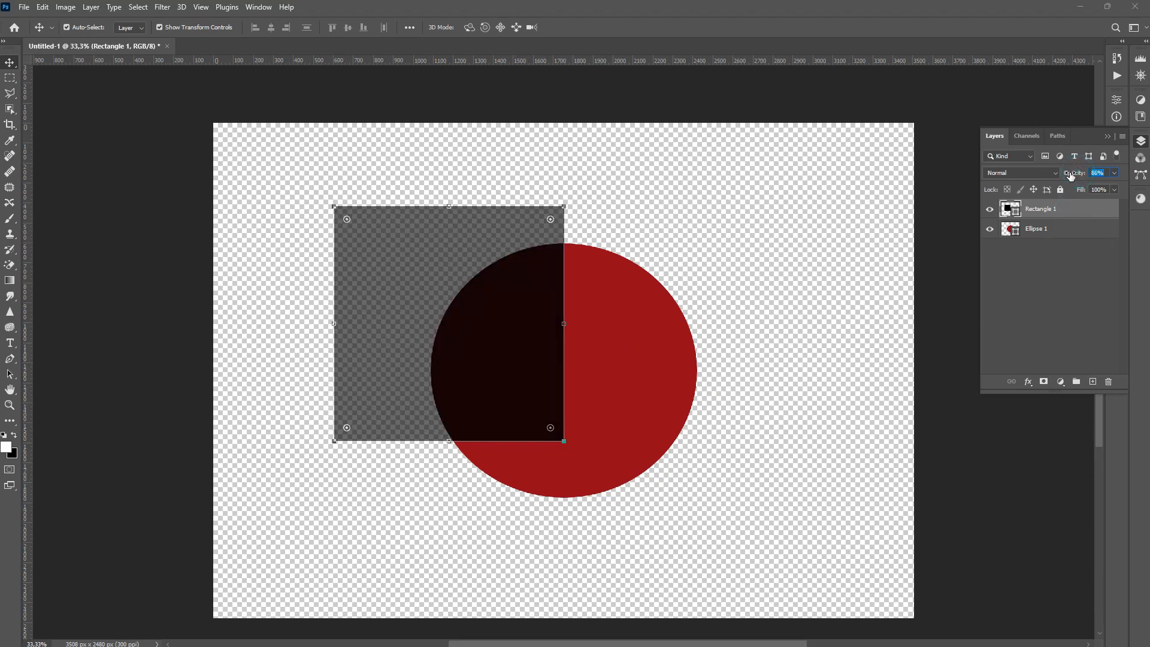
key("Return")
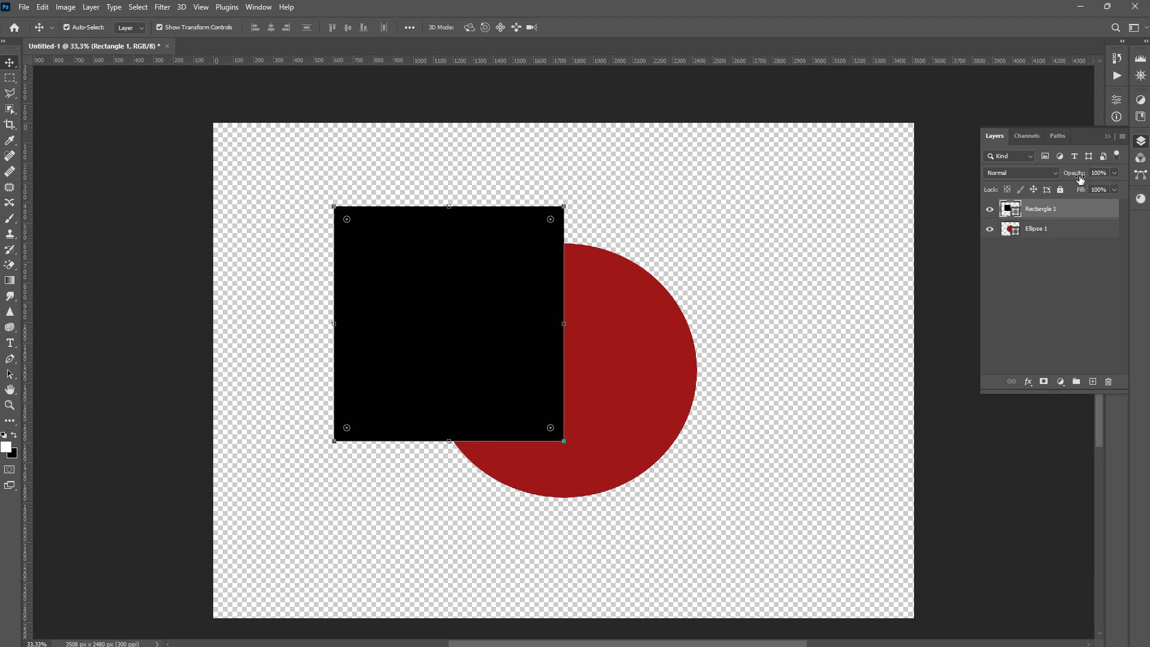
left_click_drag(1079, 178, 979, 172)
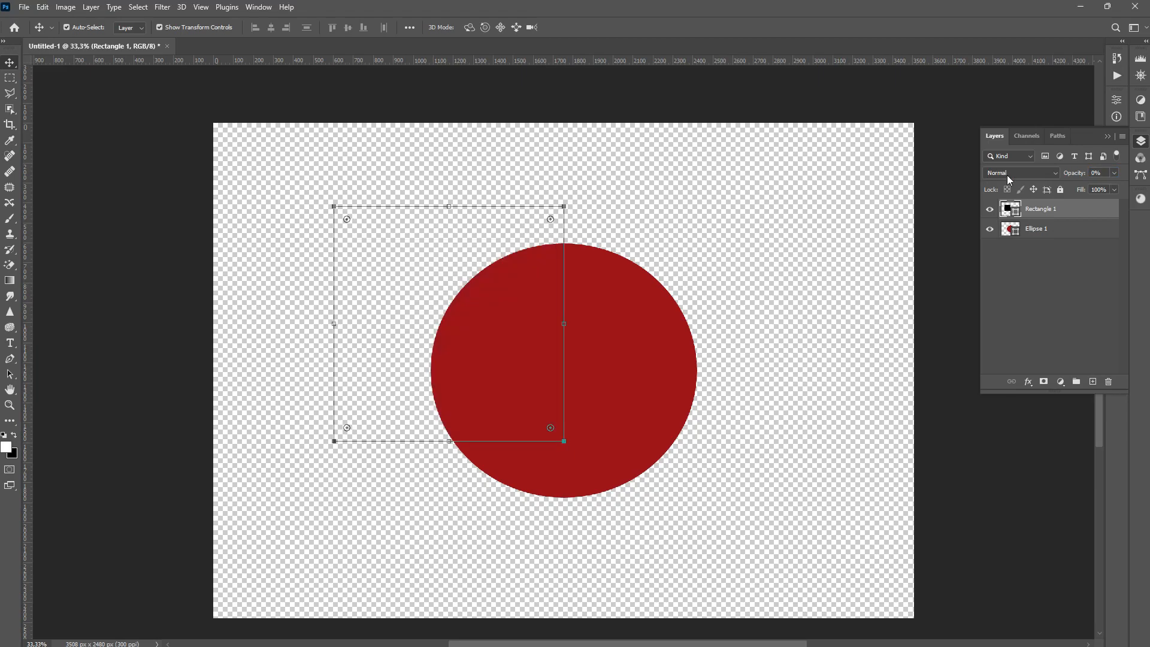
left_click_drag(1069, 173, 1142, 181)
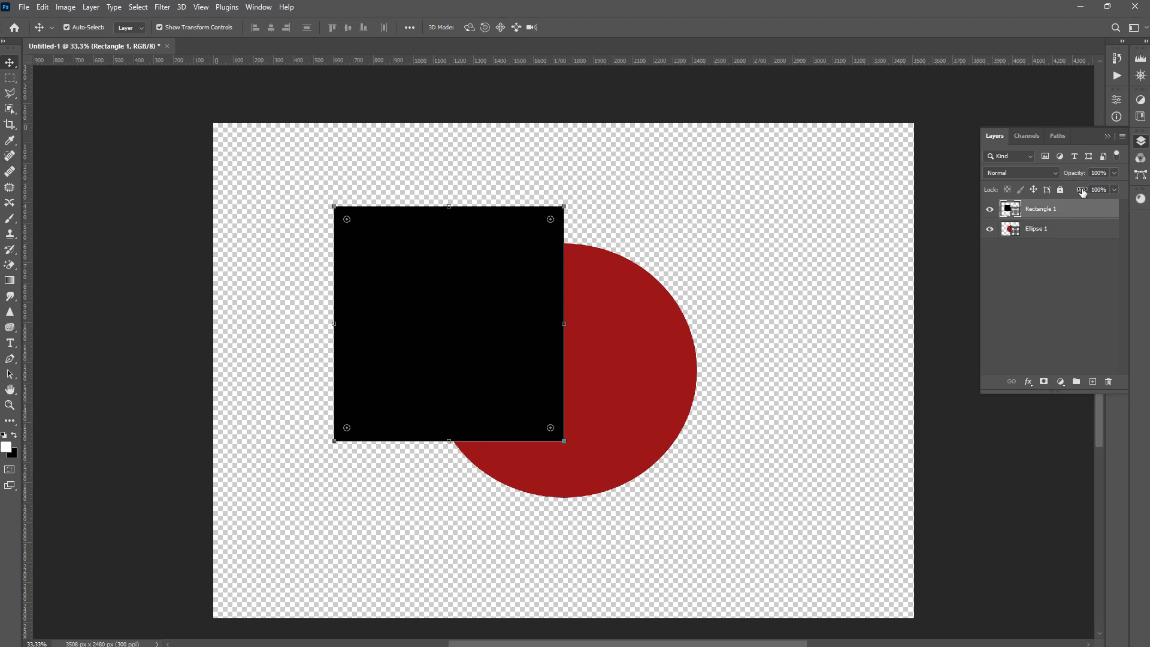
left_click_drag(1084, 189, 1145, 192)
Add a 54 px Inside stroke layer style to the rectangle through Blending Options
right_click(1063, 219)
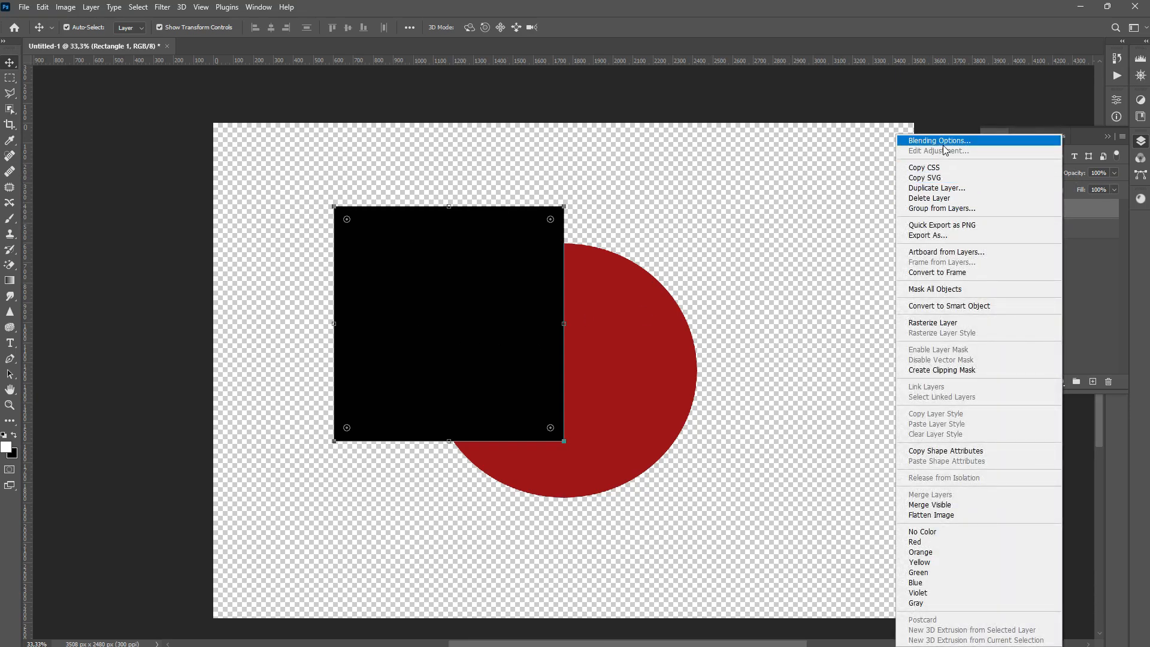
left_click(943, 145)
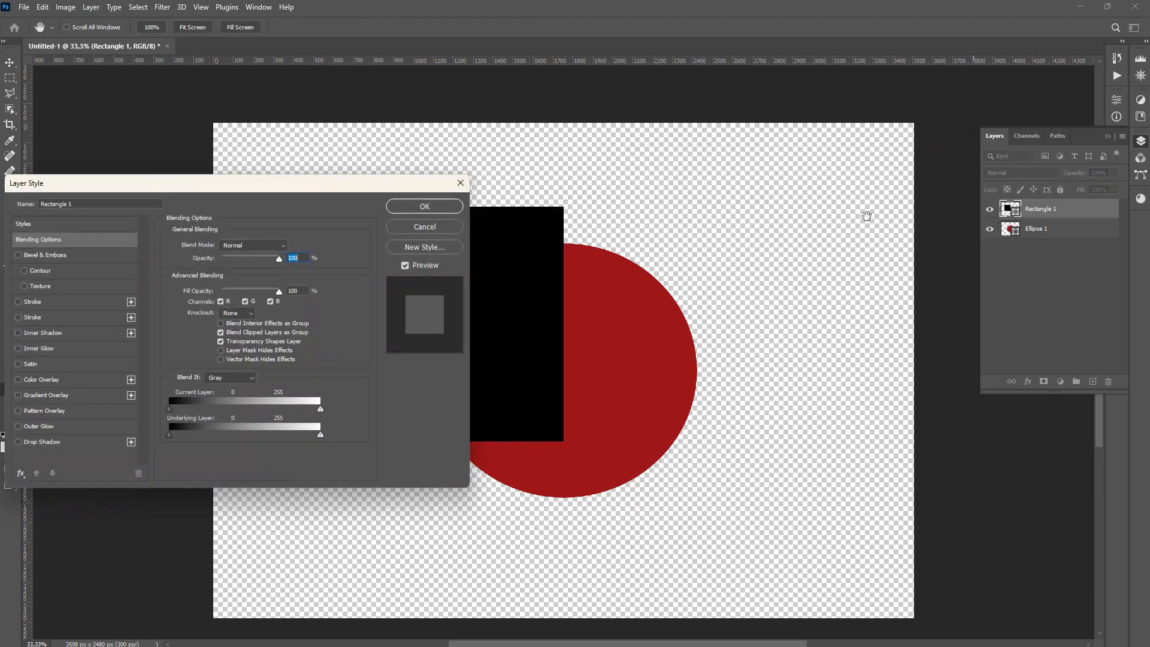
left_click(19, 302)
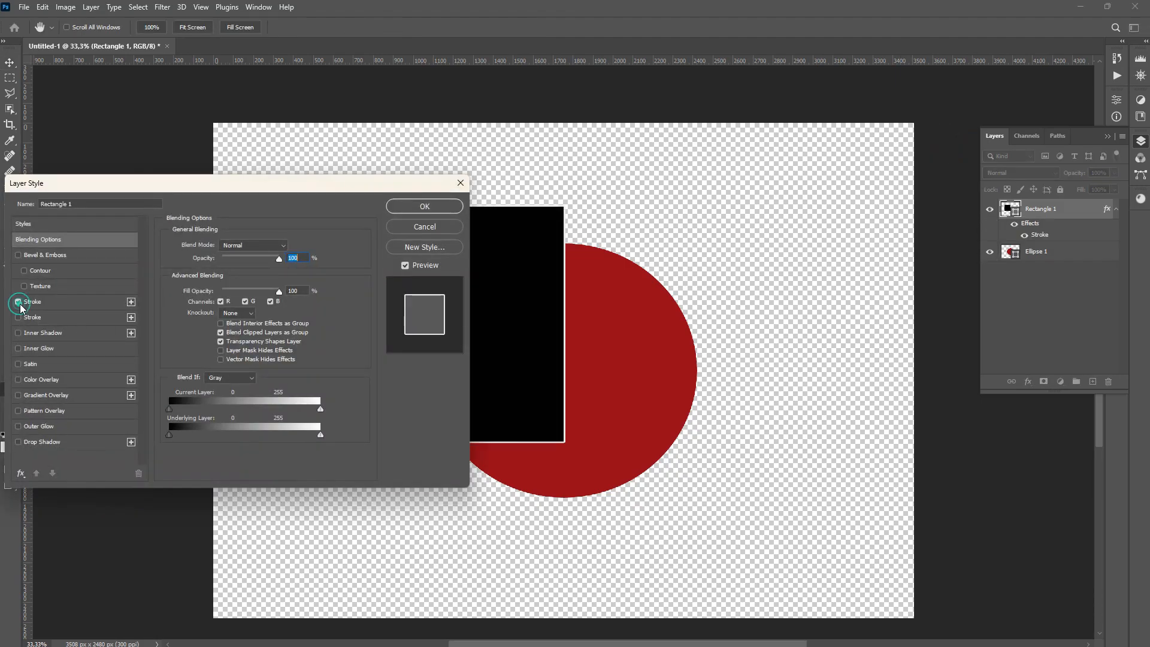
left_click(52, 303)
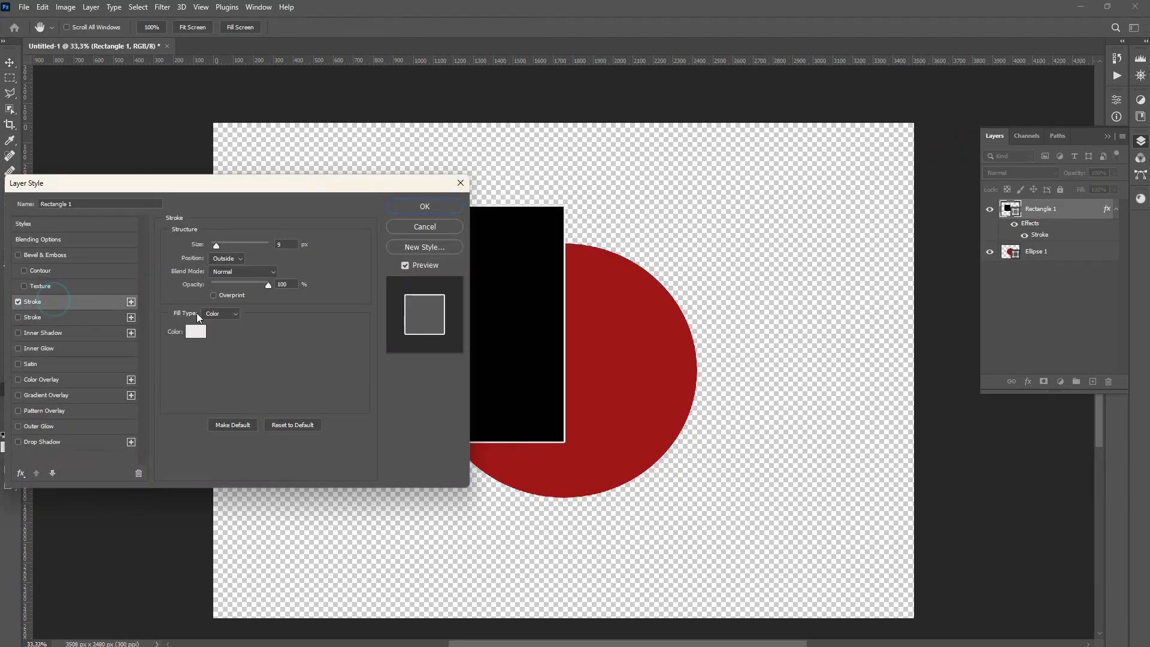
left_click_drag(216, 246, 227, 246)
left_click(227, 258)
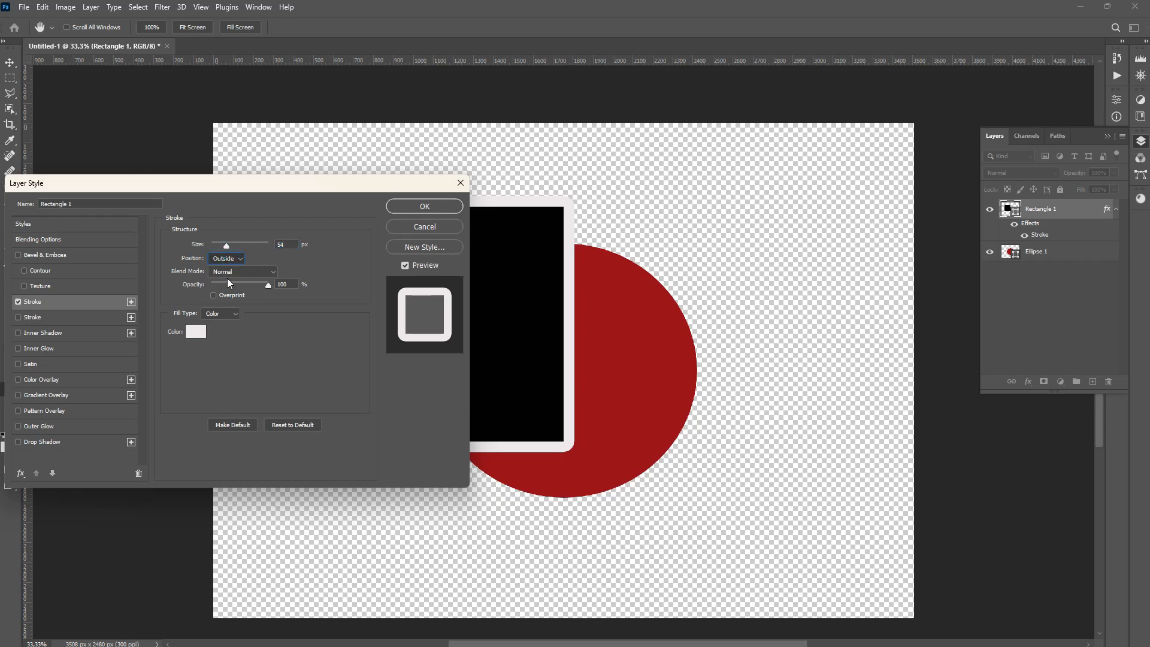
left_click(224, 271)
left_click_drag(275, 185, 881, 257)
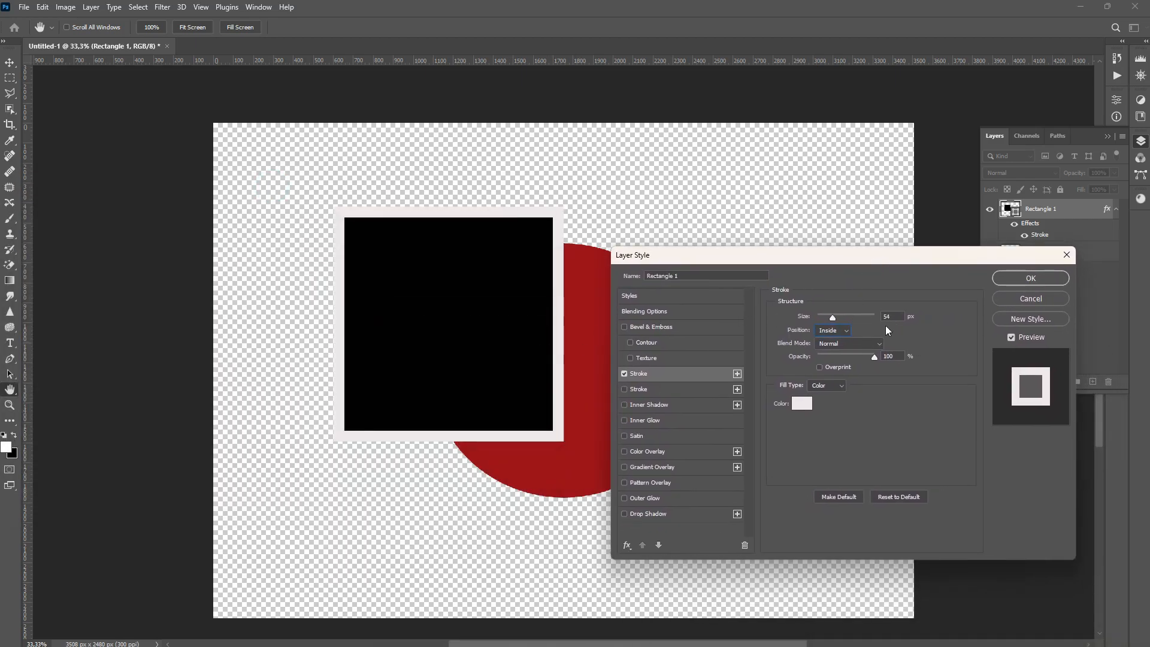
left_click(1014, 277)
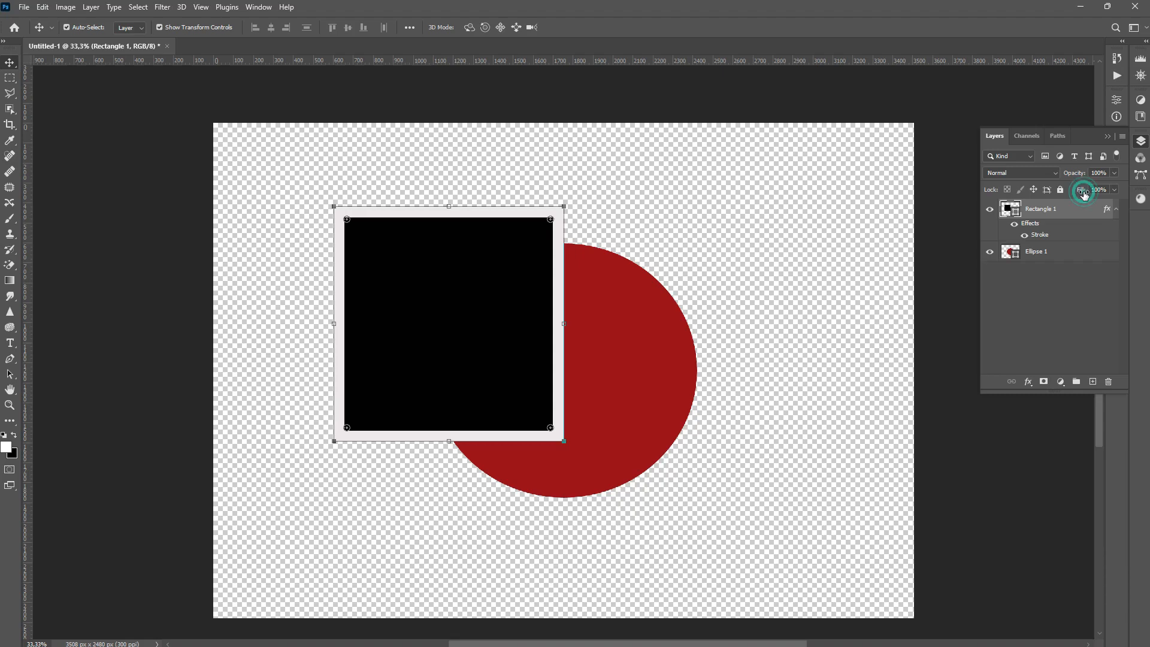
Try lowering the rectangle layer's fill, entering 38, and return it to 100%
left_click_drag(1083, 194, 999, 201)
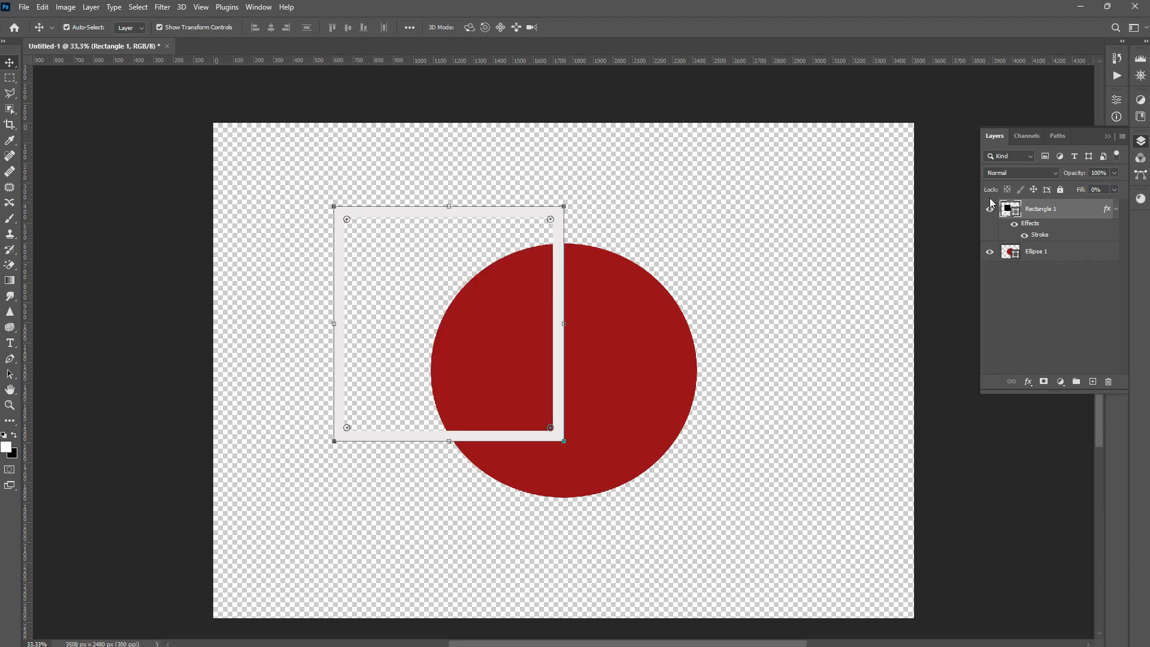
left_click(1096, 189)
type("38")
key("Return")
left_click_drag(1121, 194, 1149, 193)
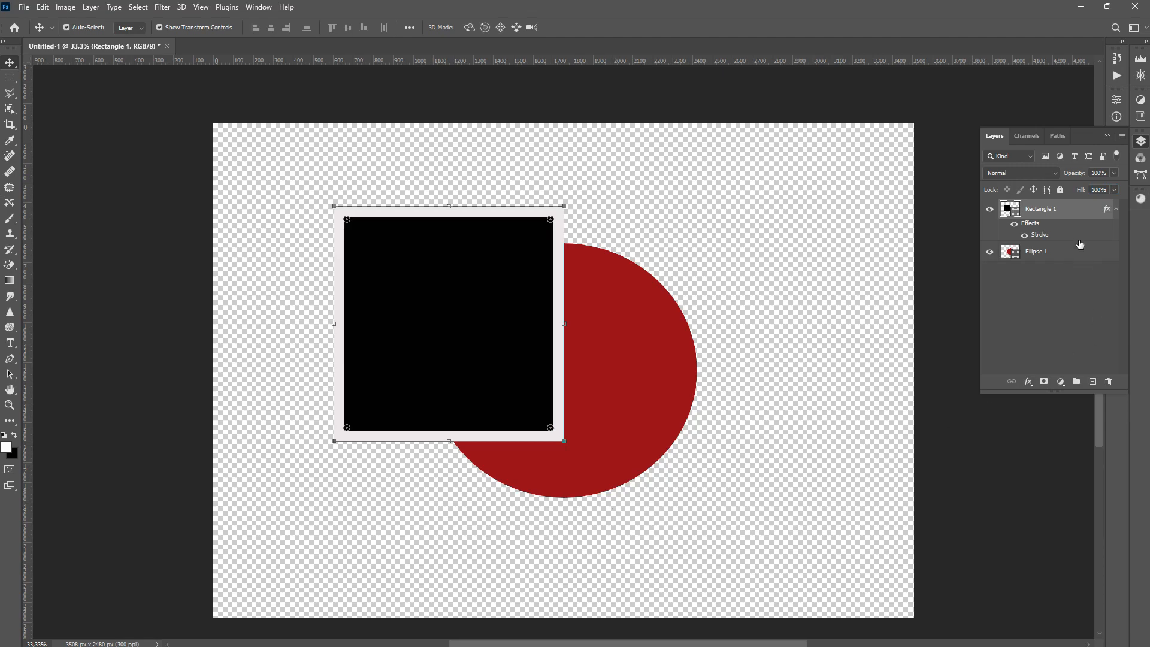
Drop the rectangle layer's opacity and delete the rectangle layer
left_click_drag(1080, 175, 823, 188)
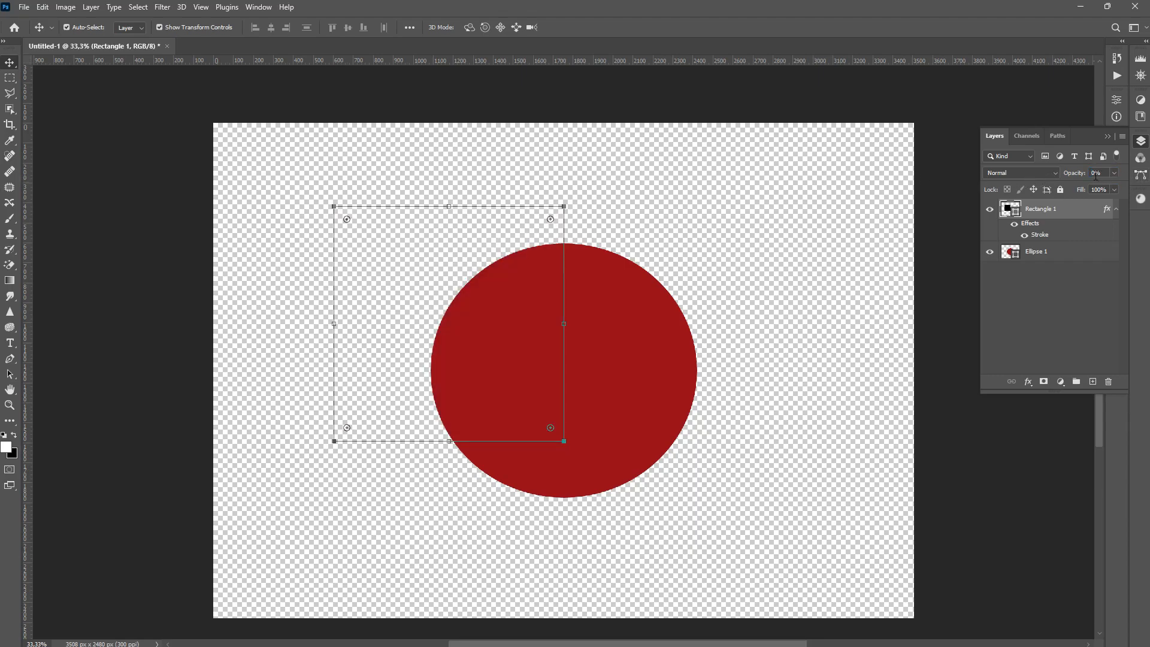
key("Delete")
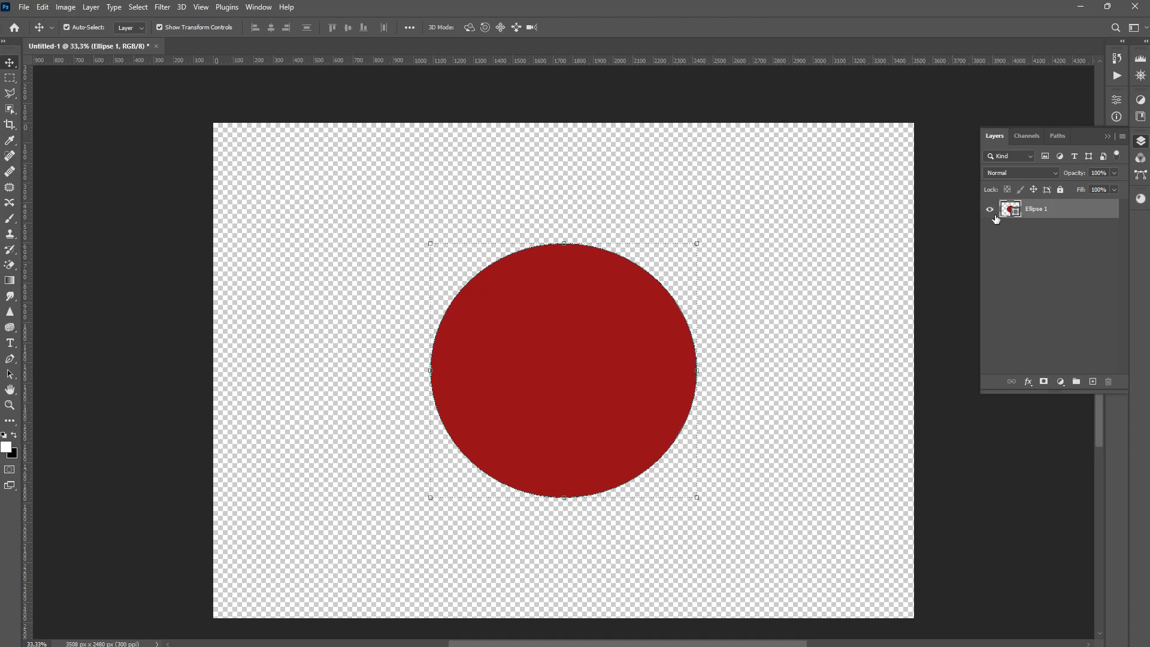
Place the photo pexels-hamid-tajik-10919896 from Downloads as an embedded image and commit it
left_click(24, 6)
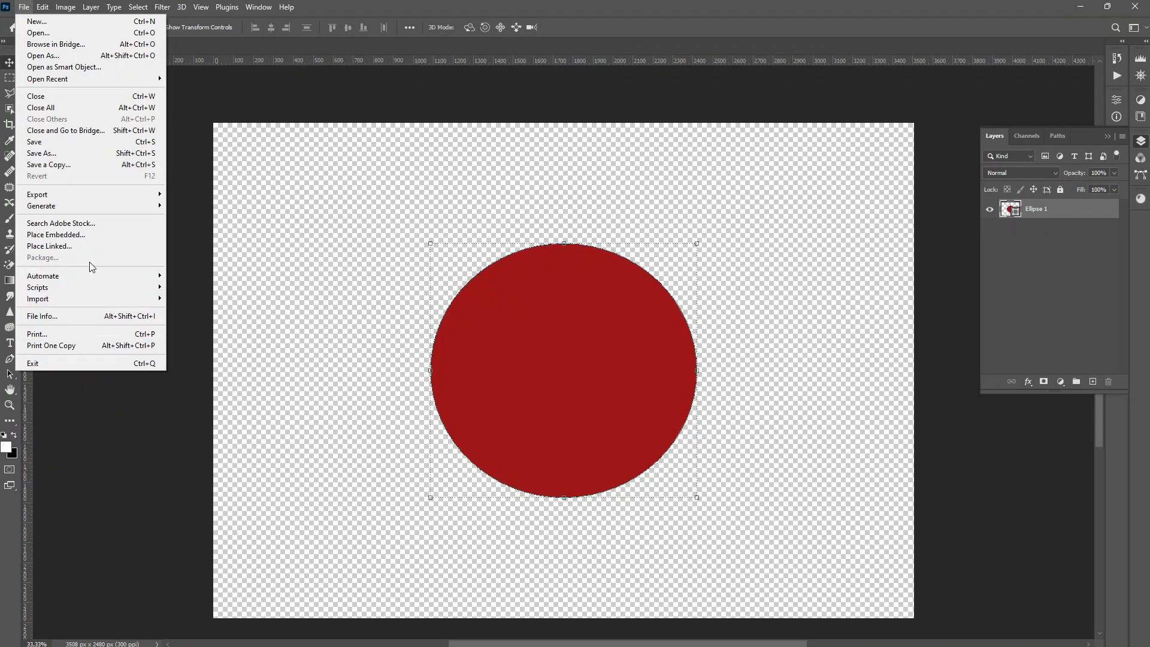
left_click(94, 243)
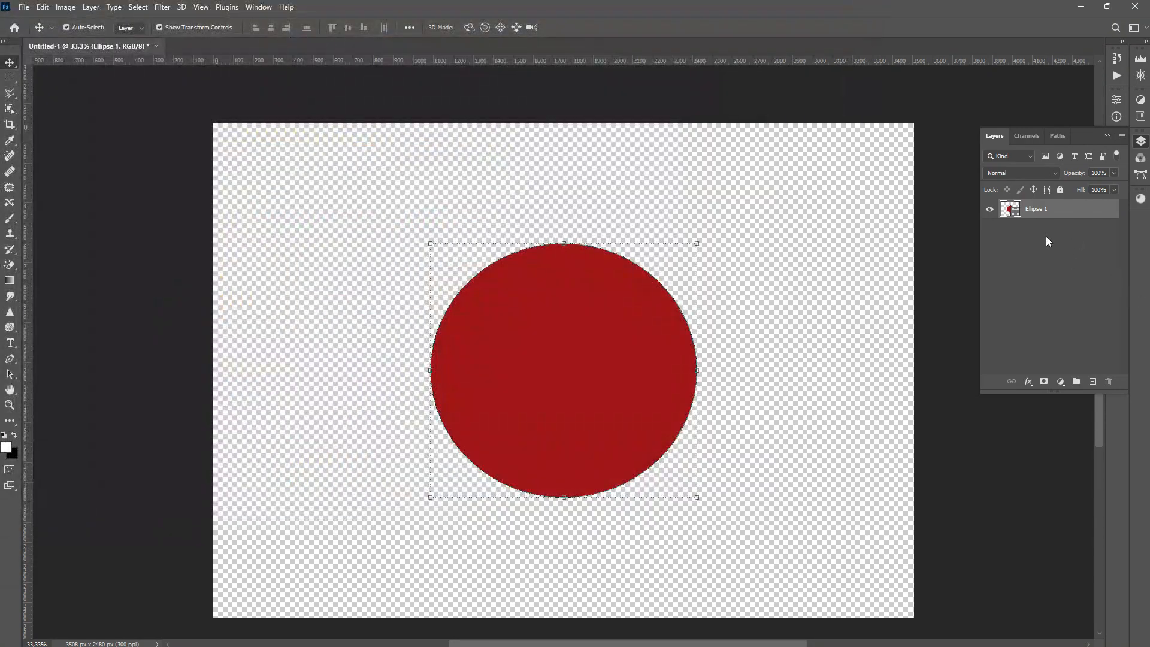
left_click(24, 7)
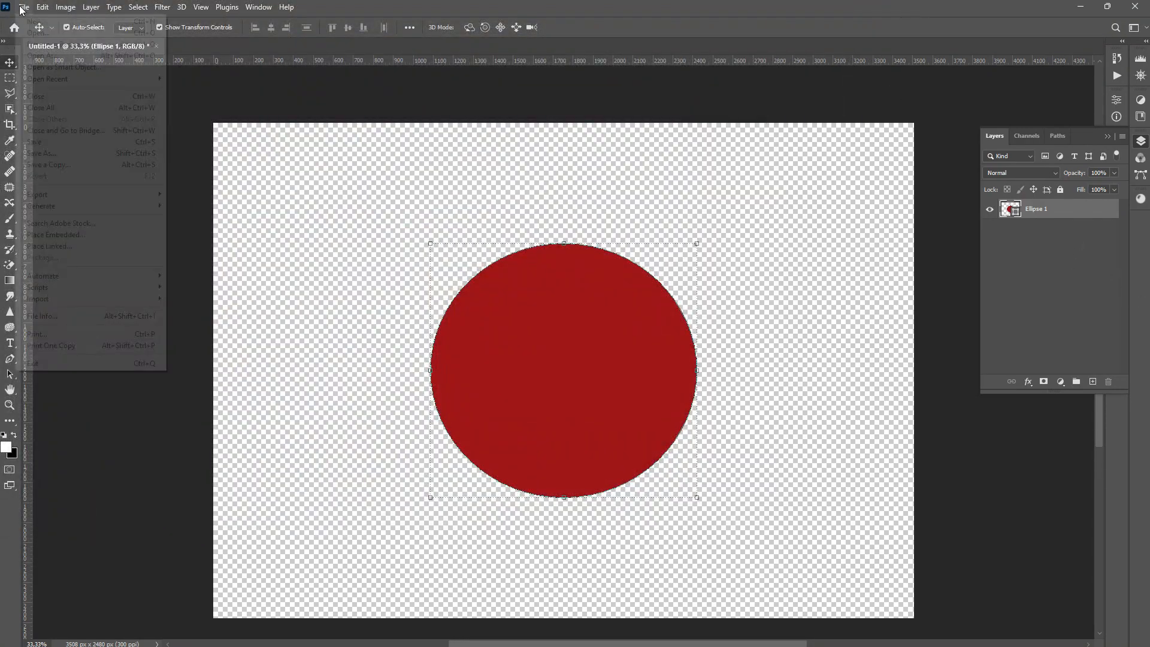
left_click(58, 235)
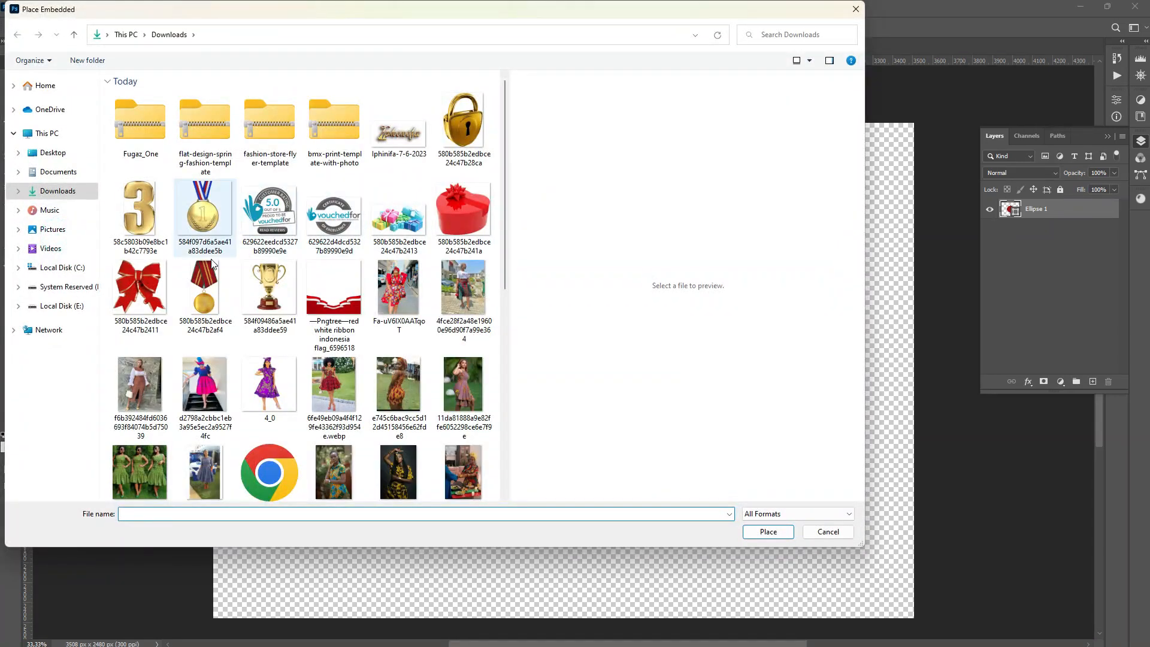
scroll(414, 380, "down", 3)
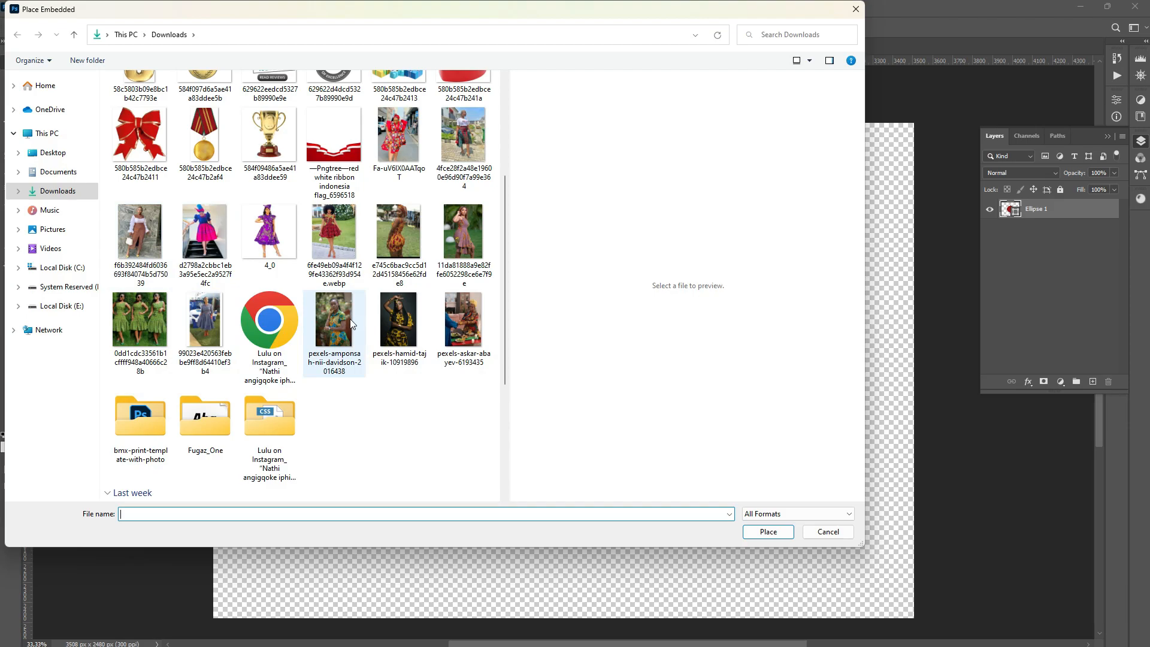
left_click(406, 316)
double_click(406, 316)
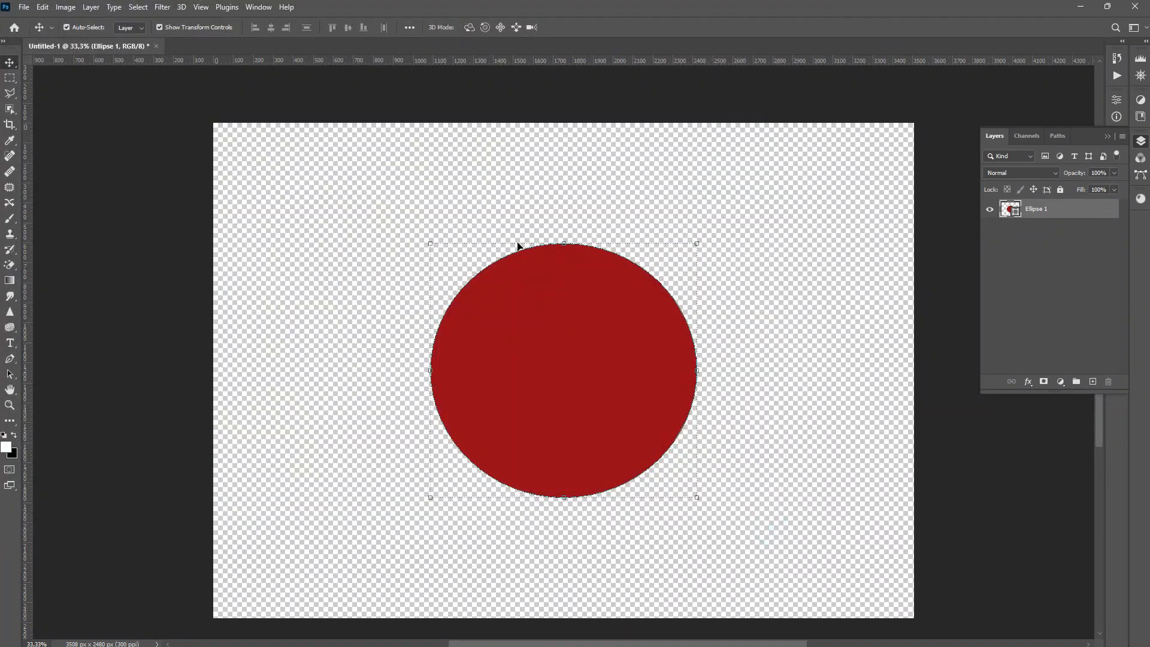
key("Return")
Create a clipping mask of the photo onto the circle and nudge the photo downward so the face shows
right_click(1039, 221)
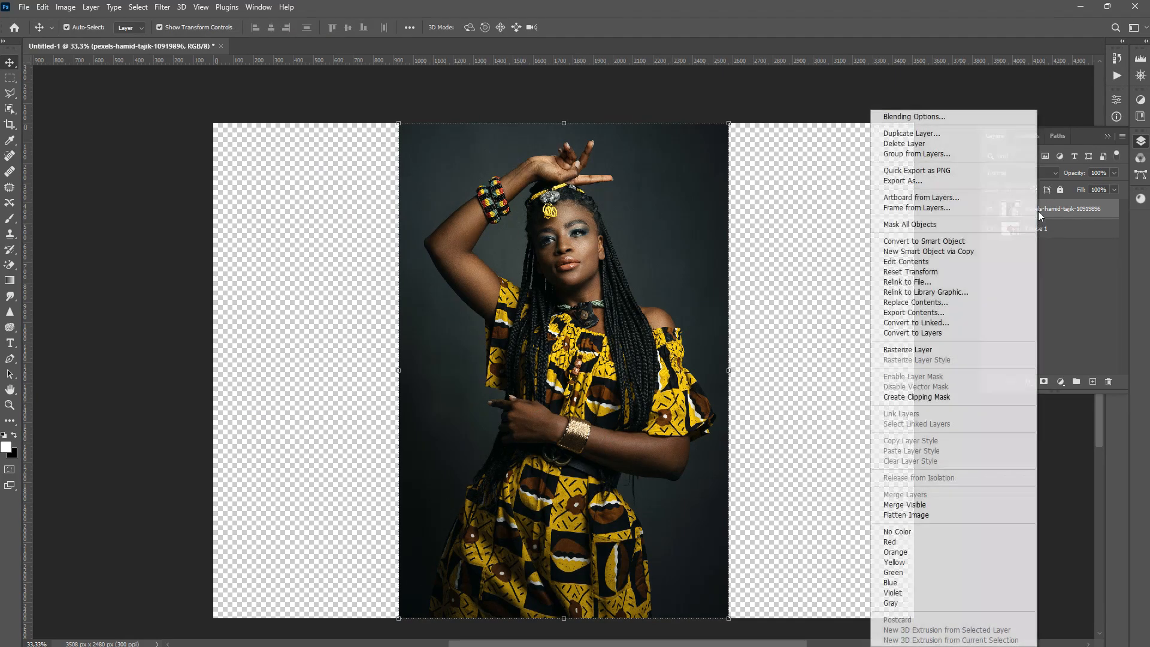
left_click(912, 396)
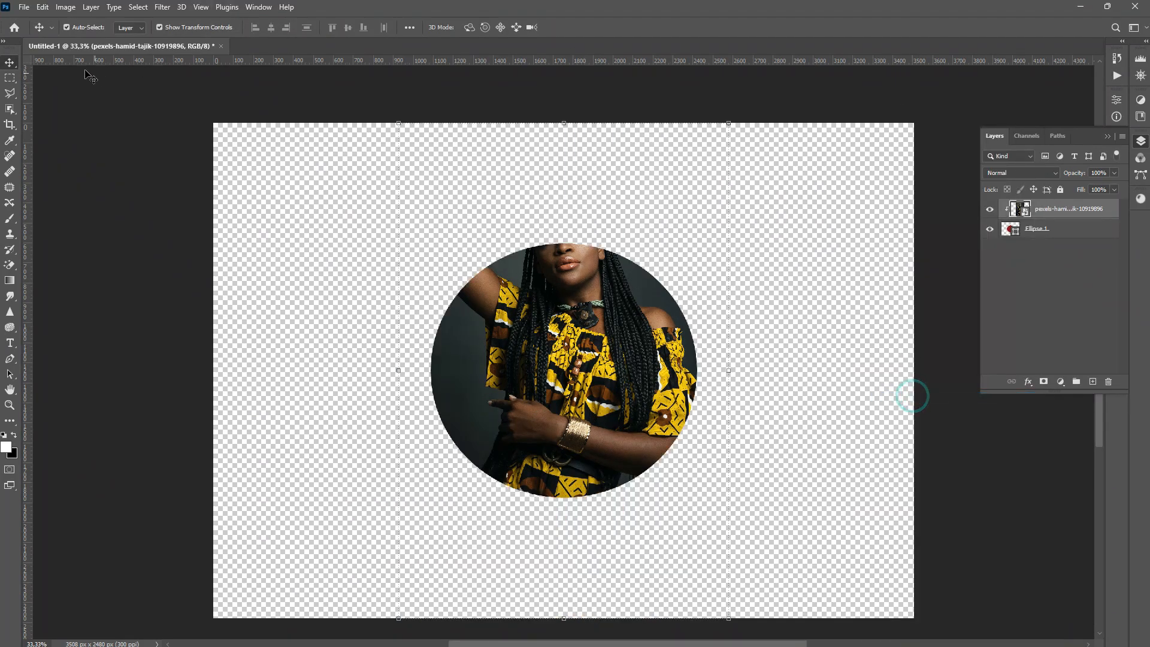
key("shift+Down")
key("shift+Down")
key("shift+Down")
key("shift+Down")
key("shift+Down")
key("shift+Down")
key("shift+Down")
key("shift+Down")
key("shift+Down")
key("shift+Down")
key("shift+Down")
key("shift+Down")
key("shift+Down")
key("shift+Down")
key("shift+Down")
key("shift+Down")
key("shift+Down")
key("shift+Down")
key("shift+Down")
key("shift+Down")
key("shift+Down")
key("shift+Down")
key("shift+Down")
key("shift+Down")
key("shift+Down")
key("shift+Down")
key("shift+Down")
key("shift+Down")
key("shift+Down")
key("shift+Down")
key("shift+Down")
key("shift+Down")
key("shift+Down")
key("shift+Down")
key("shift+Down")
key("shift+Down")
key("shift+Down")
key("shift+Down")
key("shift+Down")
key("shift+Down")
key("shift+Down")
key("shift+Down")
key("shift+Down")
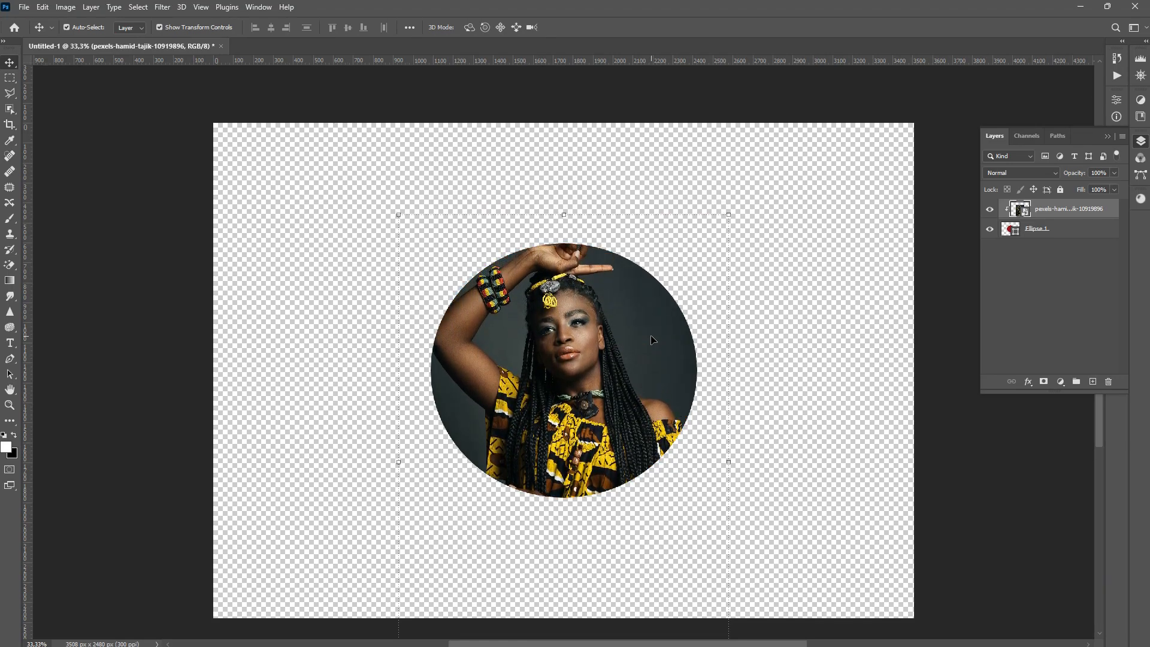
key("shift+Down")
key("shift+Down")
key("shift+Down")
key("shift+Down")
key("shift+Down")
key("shift+Down")
key("shift+Down")
key("shift+Down")
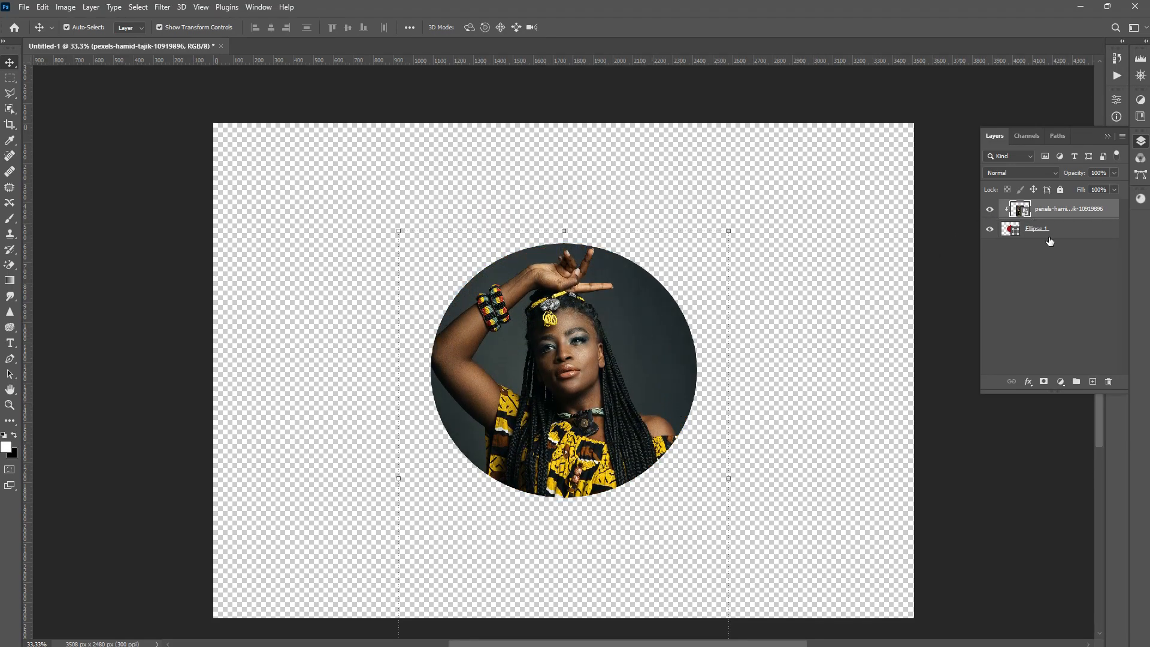
Add a 29 px Inside stroke layer style to the circle layer through Blending Options
left_click(1049, 238)
right_click(1048, 237)
left_click(947, 144)
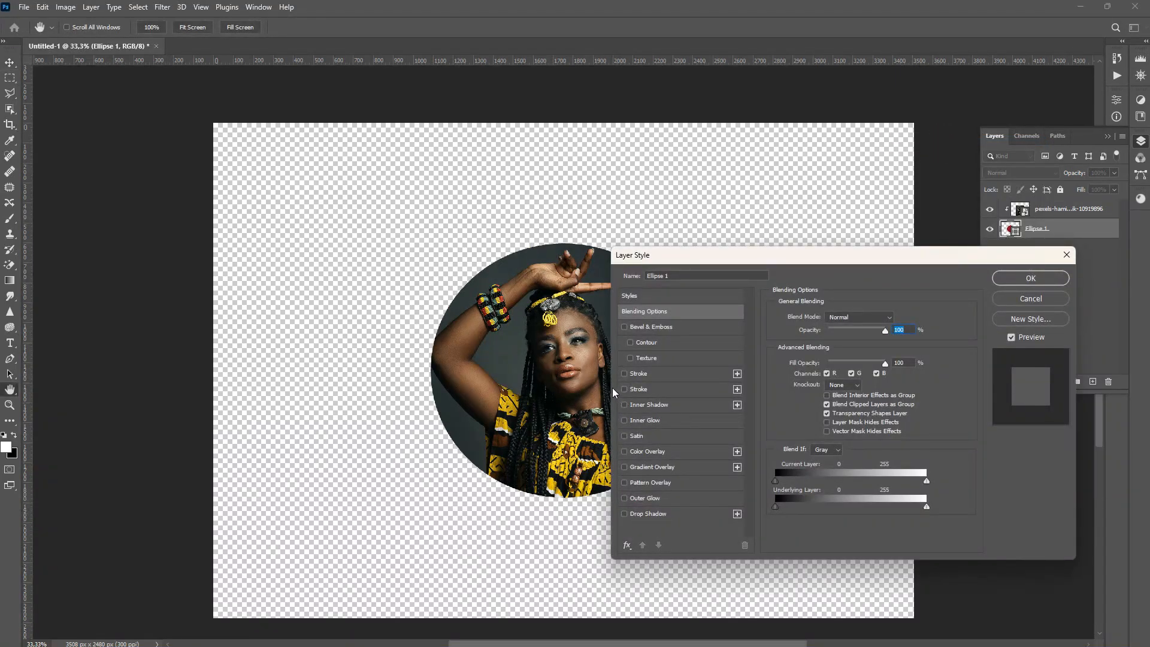
left_click(624, 373)
left_click(658, 373)
left_click_drag(835, 317, 827, 319)
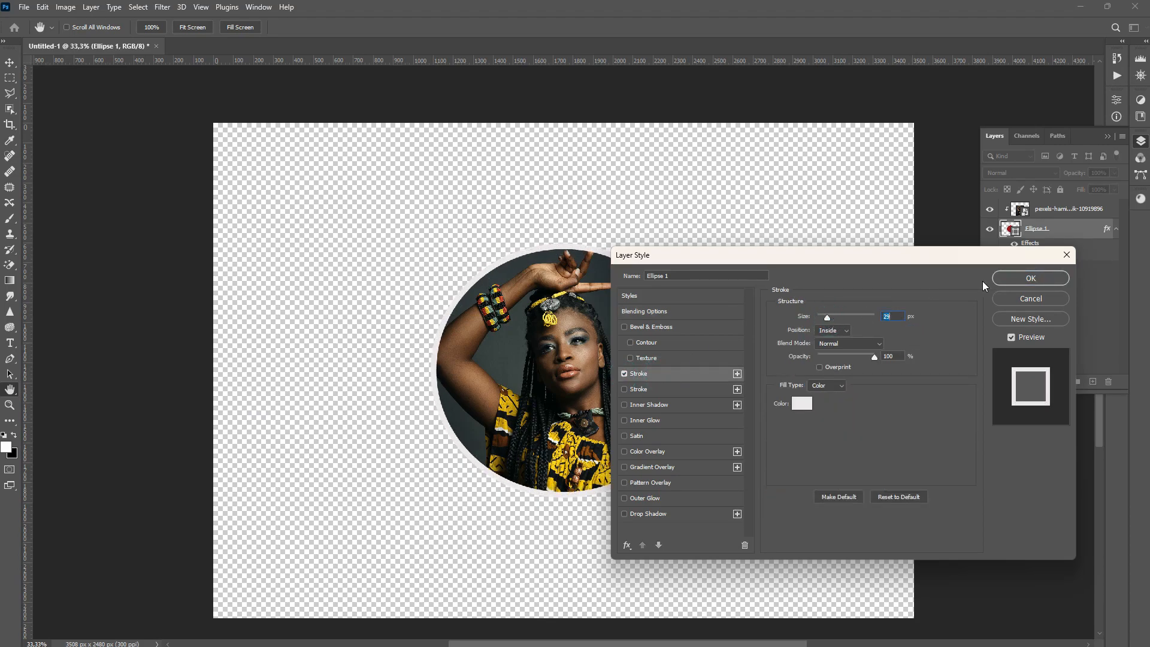
left_click(1030, 278)
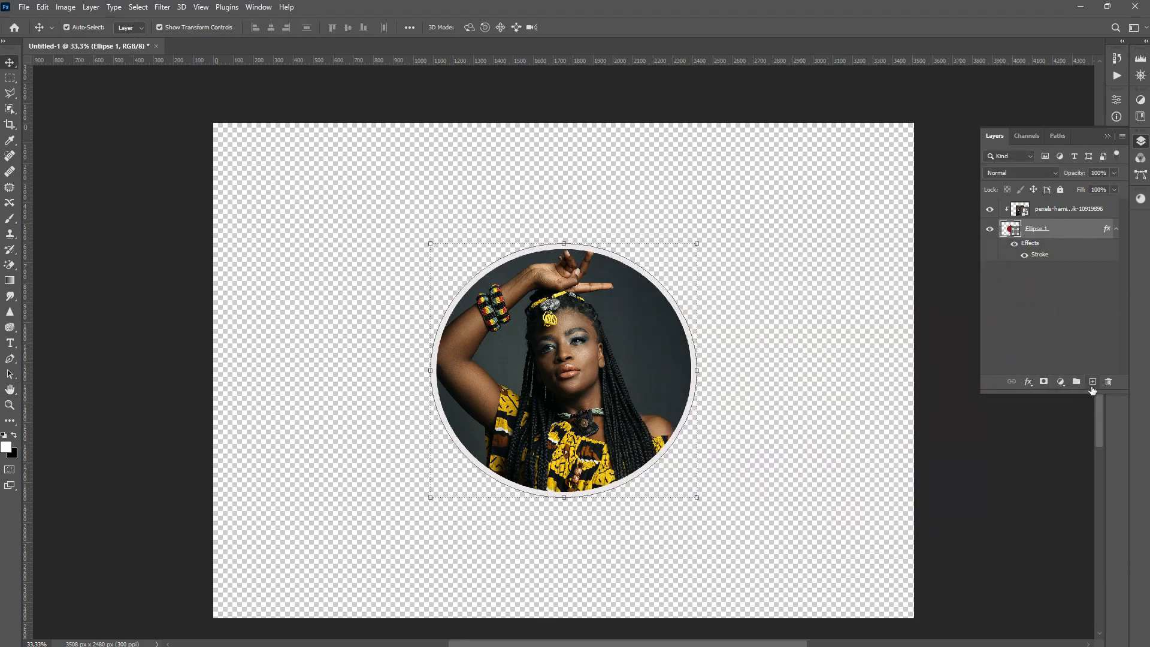
Add a Gradient Fill adjustment layer and move it beneath the circle layer
left_click(1061, 382)
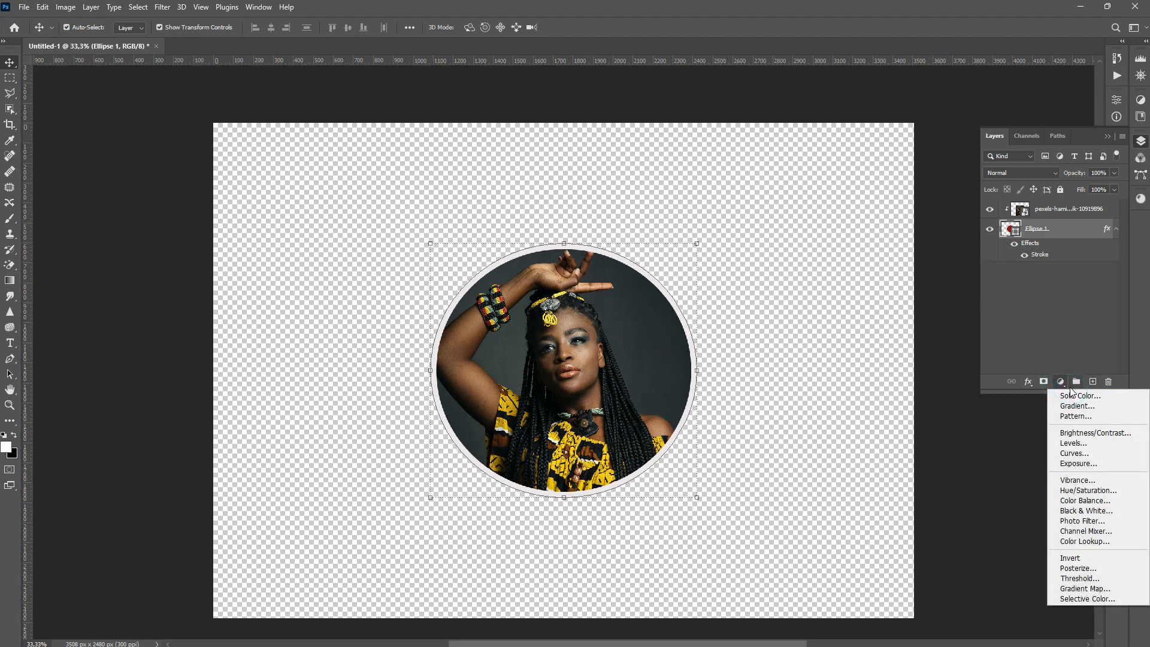
left_click(1076, 405)
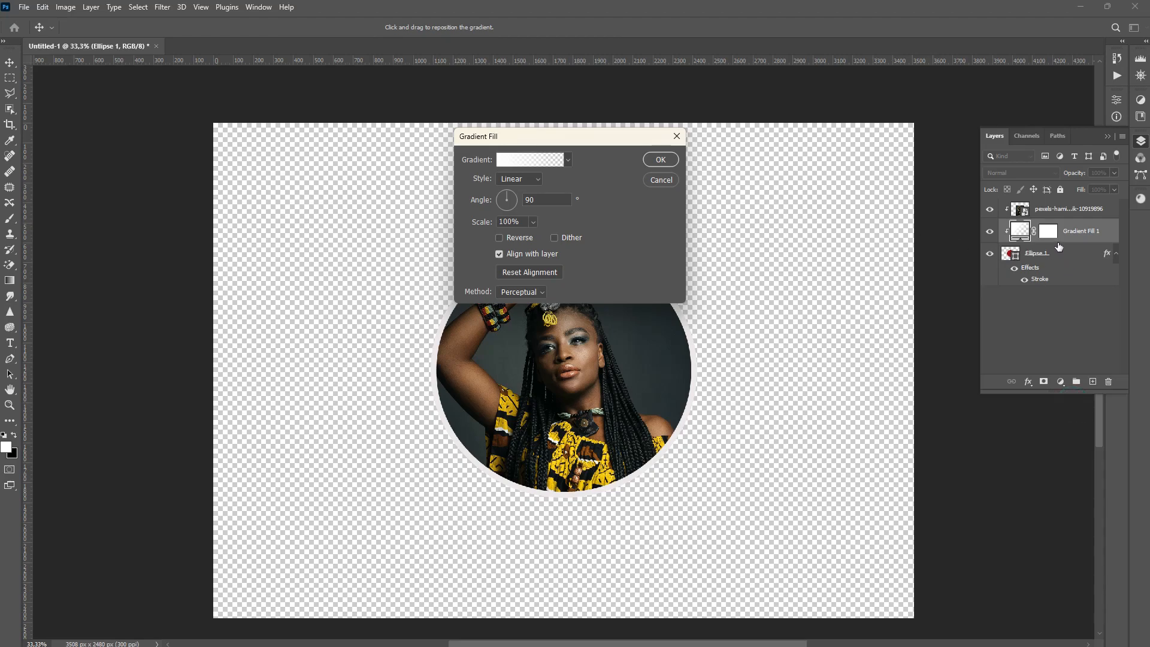
left_click(658, 159)
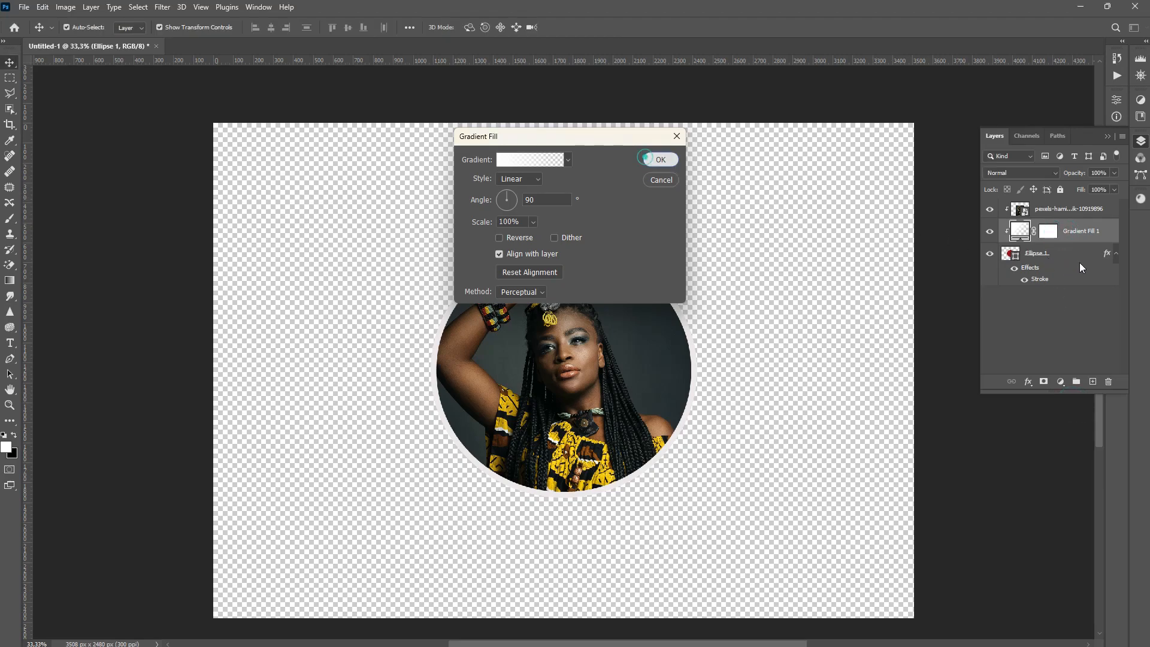
left_click_drag(1075, 232, 1048, 290)
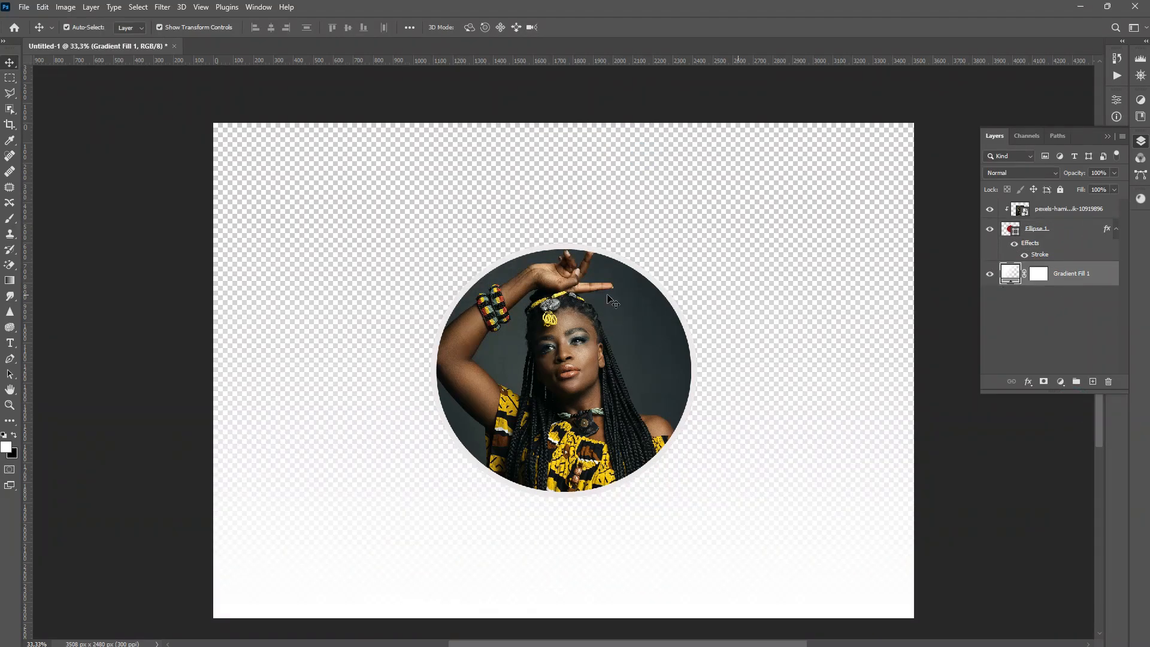
Change the gradient fill to the Blue_27 preset from the Blues folder
double_click(1008, 275)
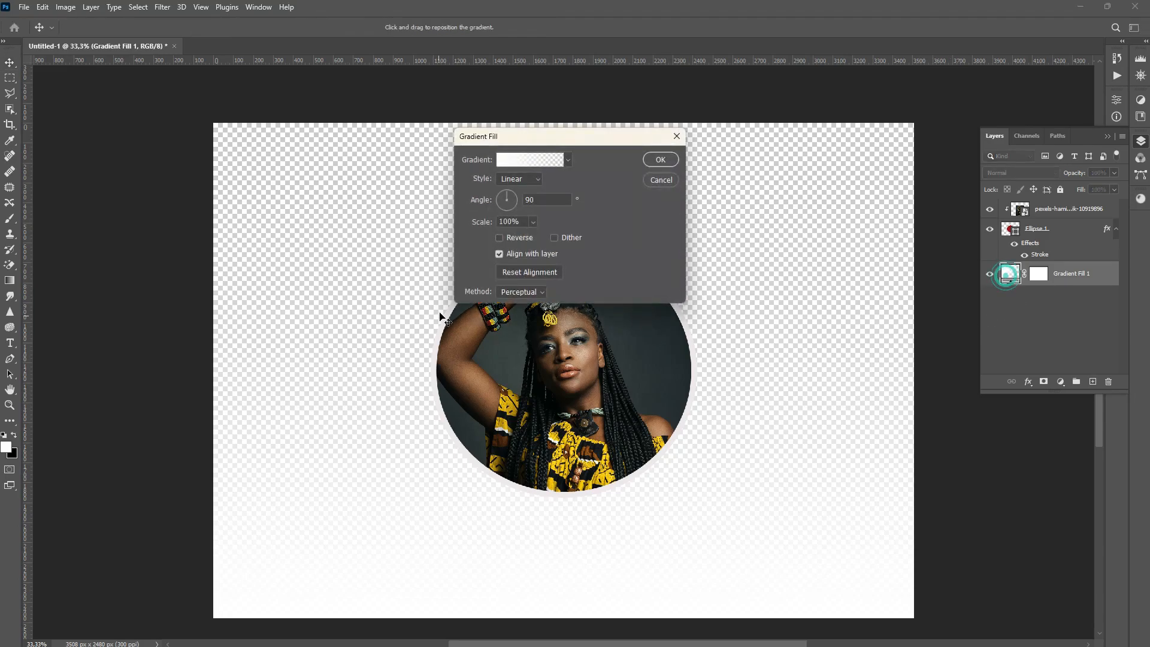
left_click(562, 163)
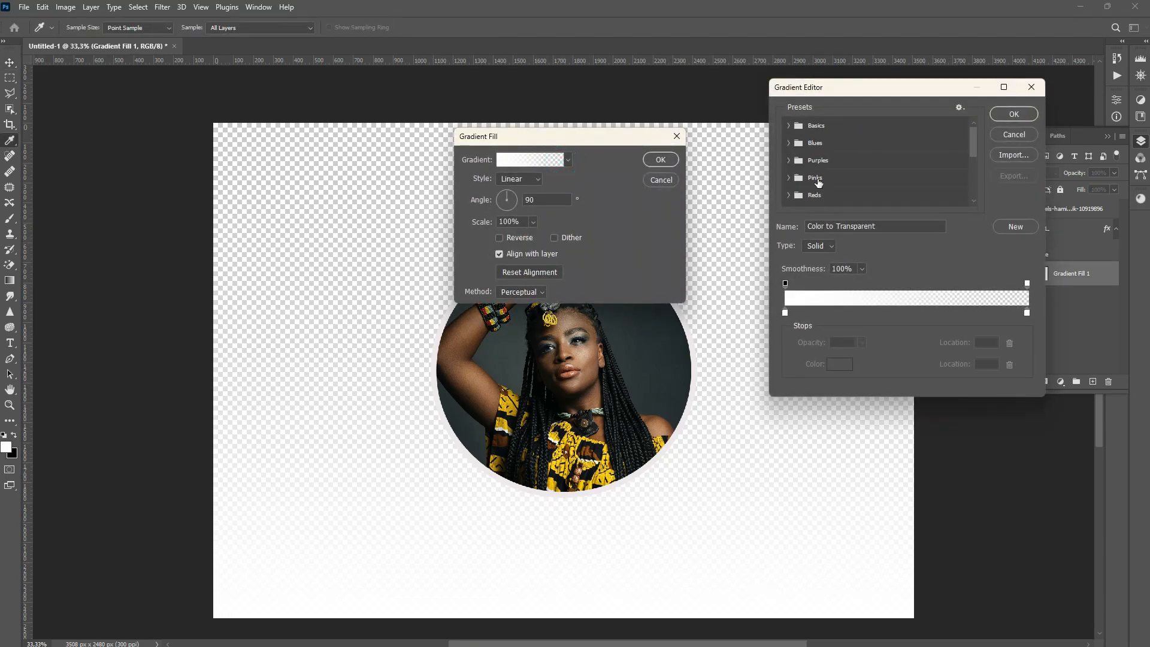
left_click(811, 142)
left_click(786, 144)
left_click(790, 142)
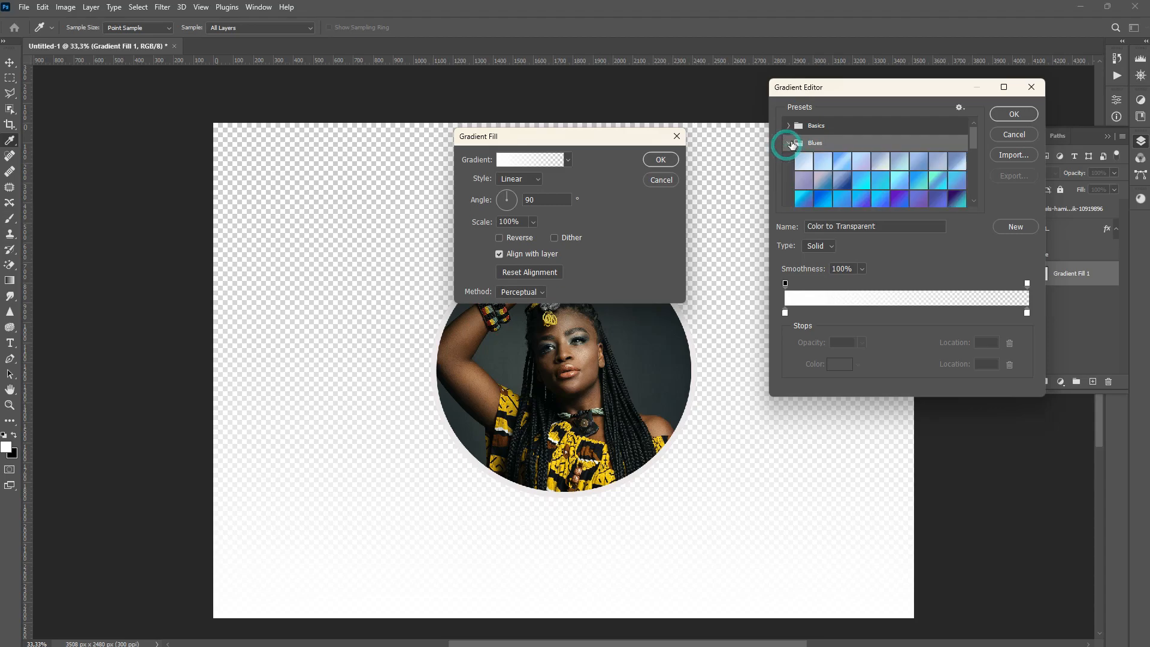
left_click(788, 143)
left_click(957, 199)
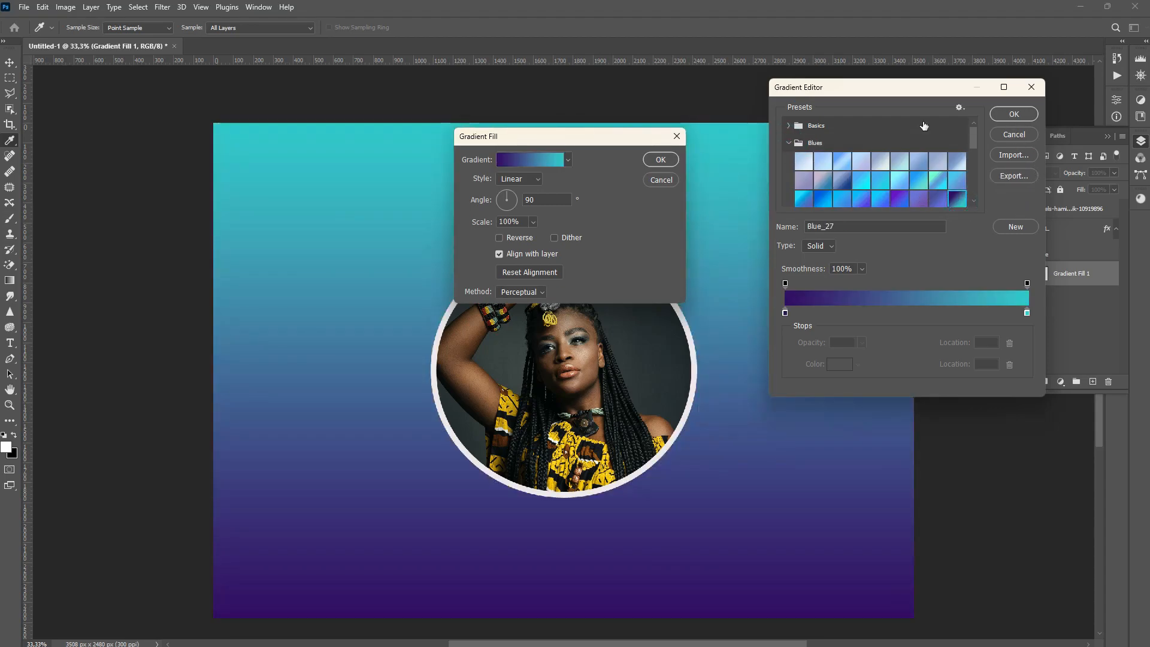
left_click(665, 160)
left_click(1007, 115)
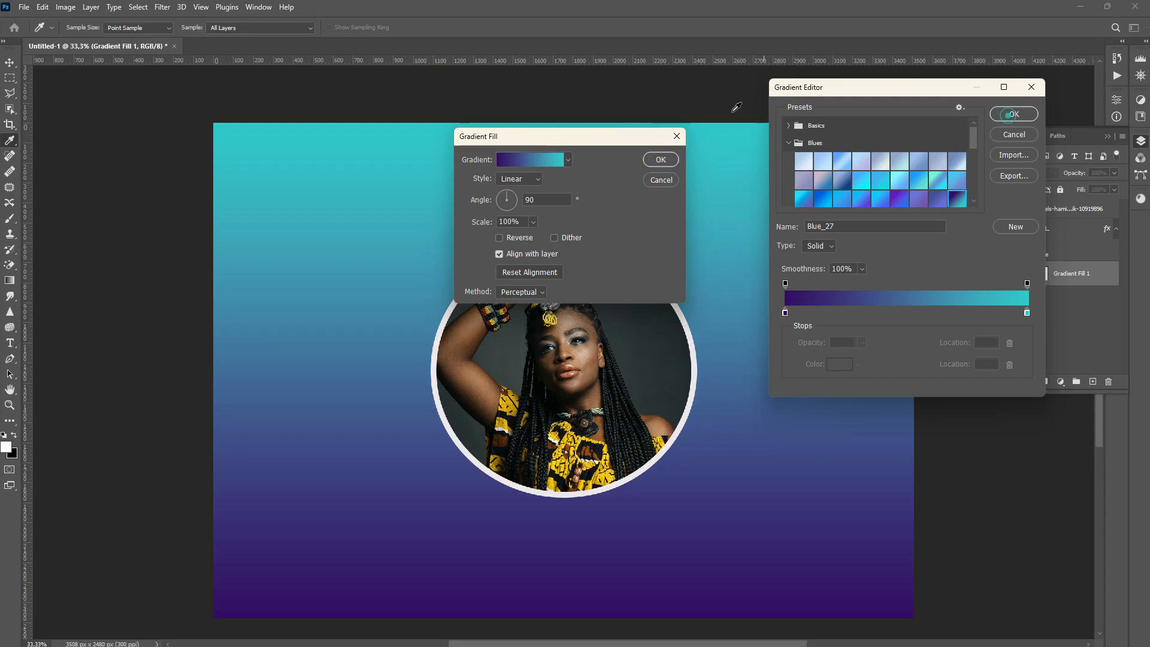
left_click(1014, 114)
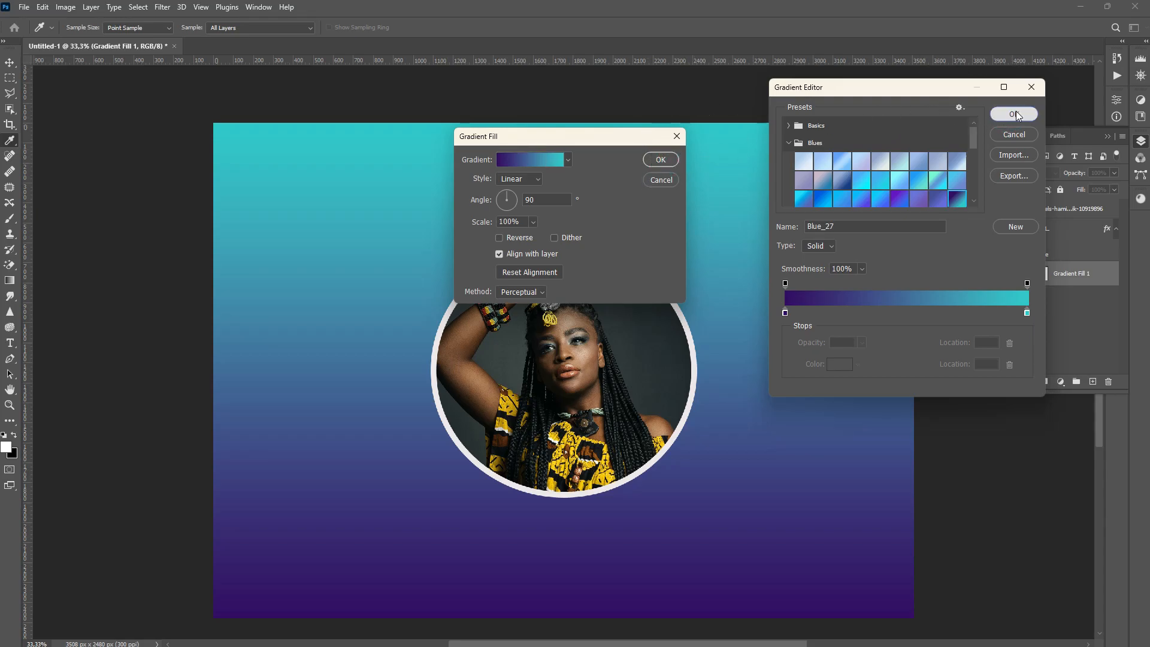
left_click(656, 160)
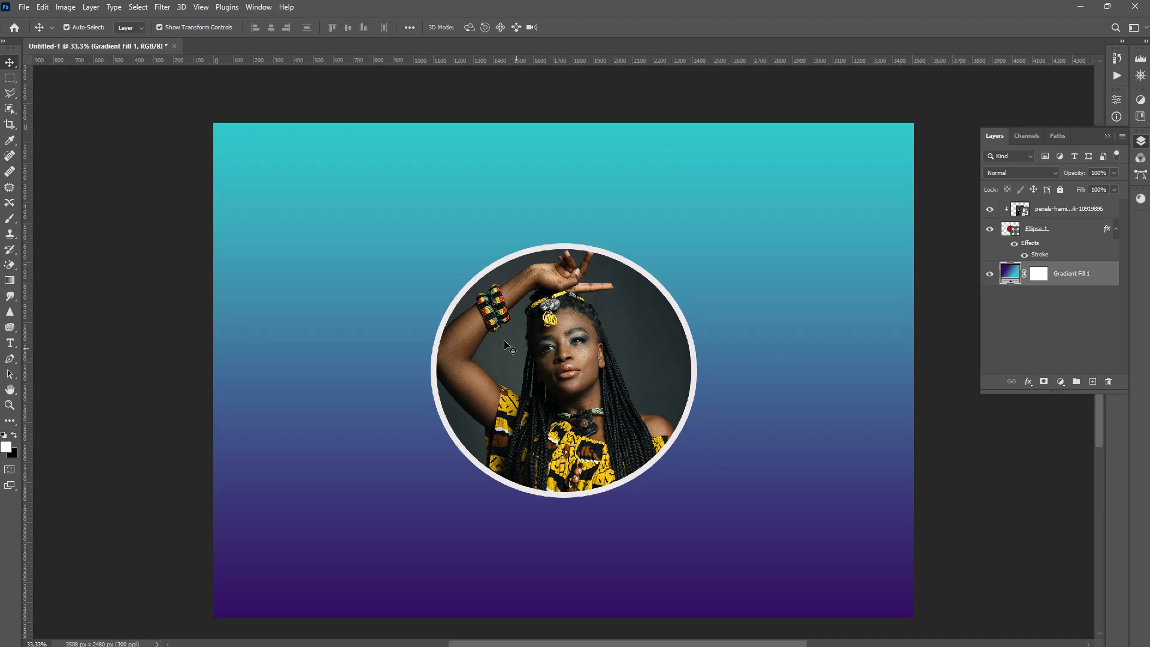
Set the gradient fill style to Radial, reverse it, and scale it to 206%
double_click(1008, 275)
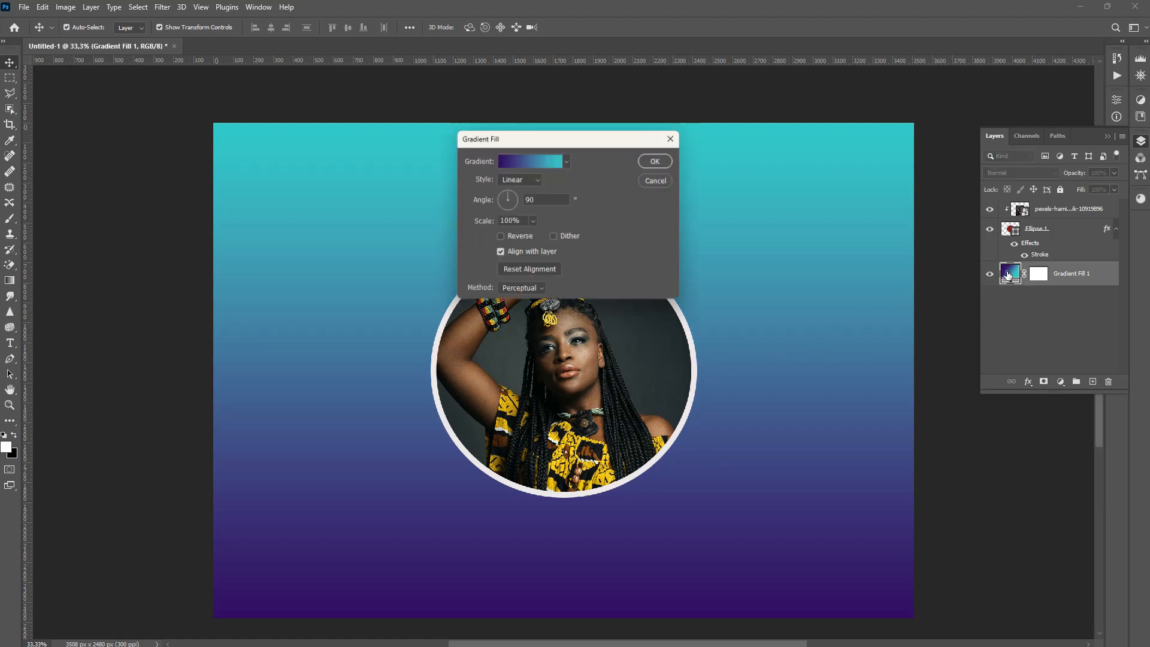
left_click(526, 178)
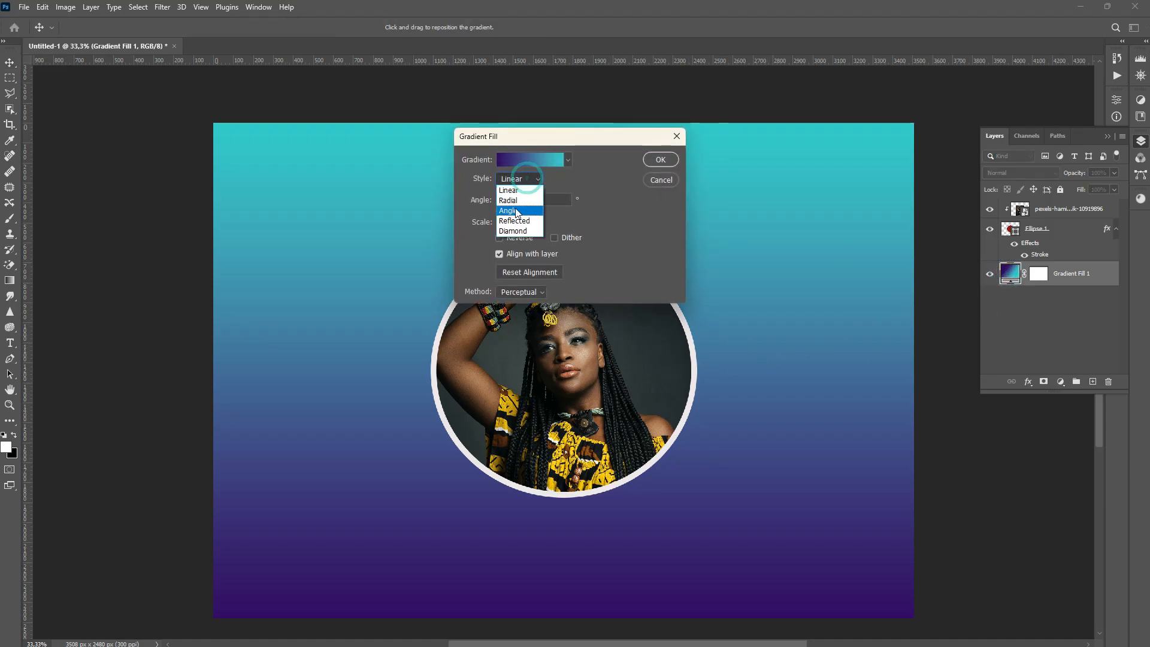
left_click(516, 200)
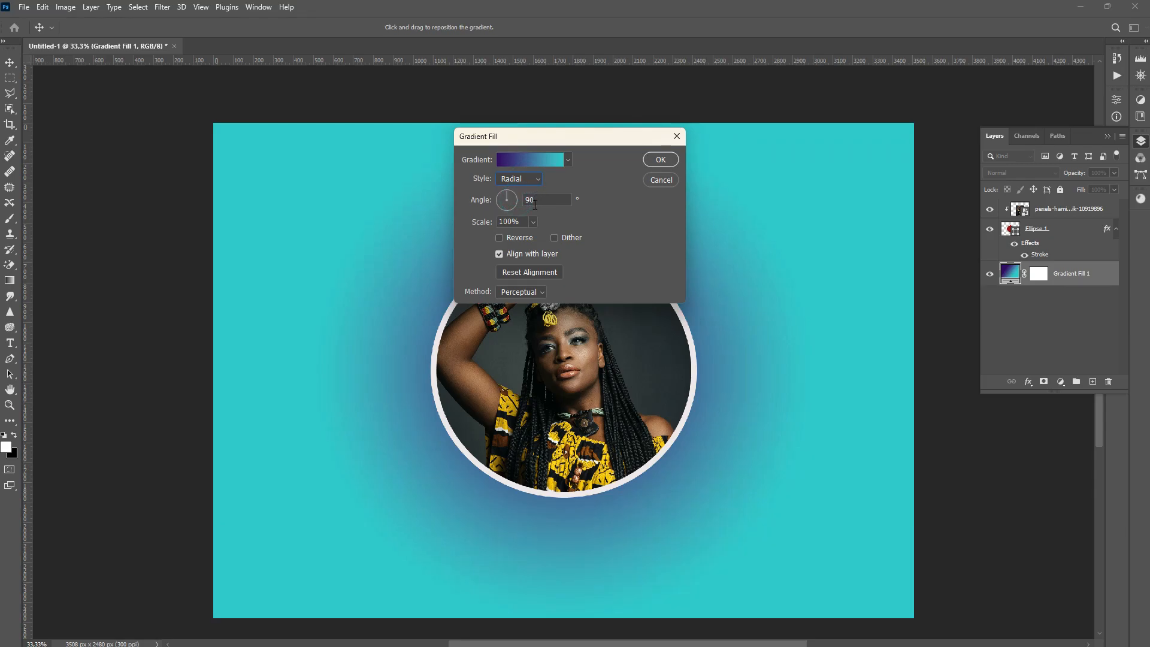
left_click(499, 238)
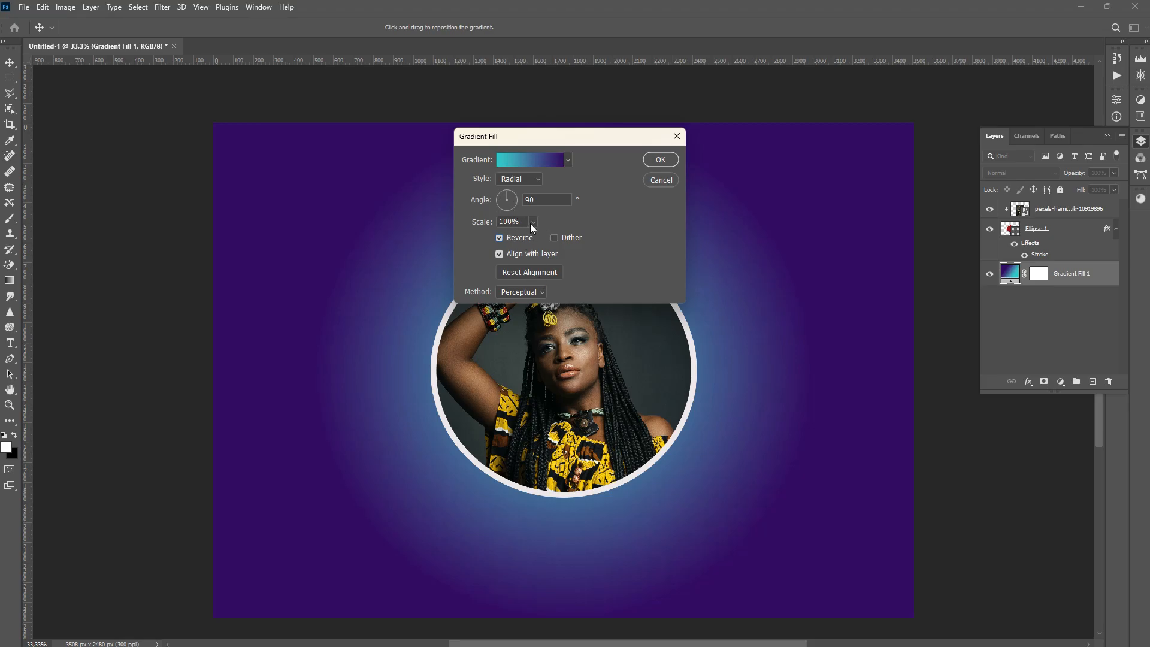
mouse_move(539, 236)
left_mouse_down()
mouse_move(552, 234)
mouse_move(537, 236)
left_mouse_up()
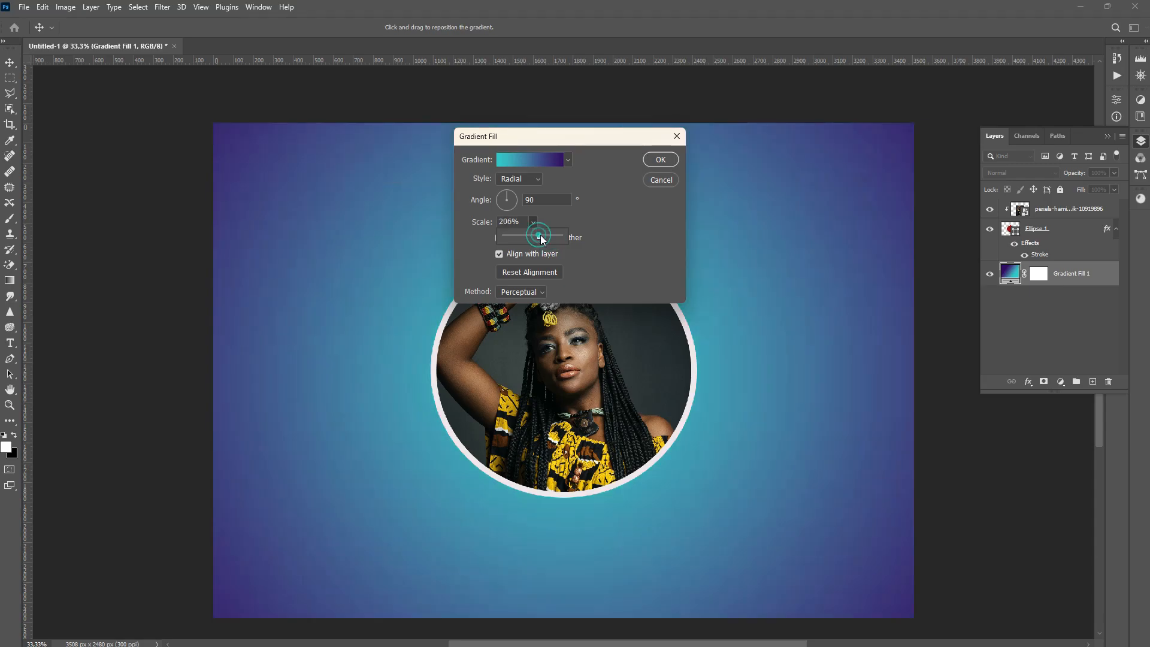
left_click(660, 159)
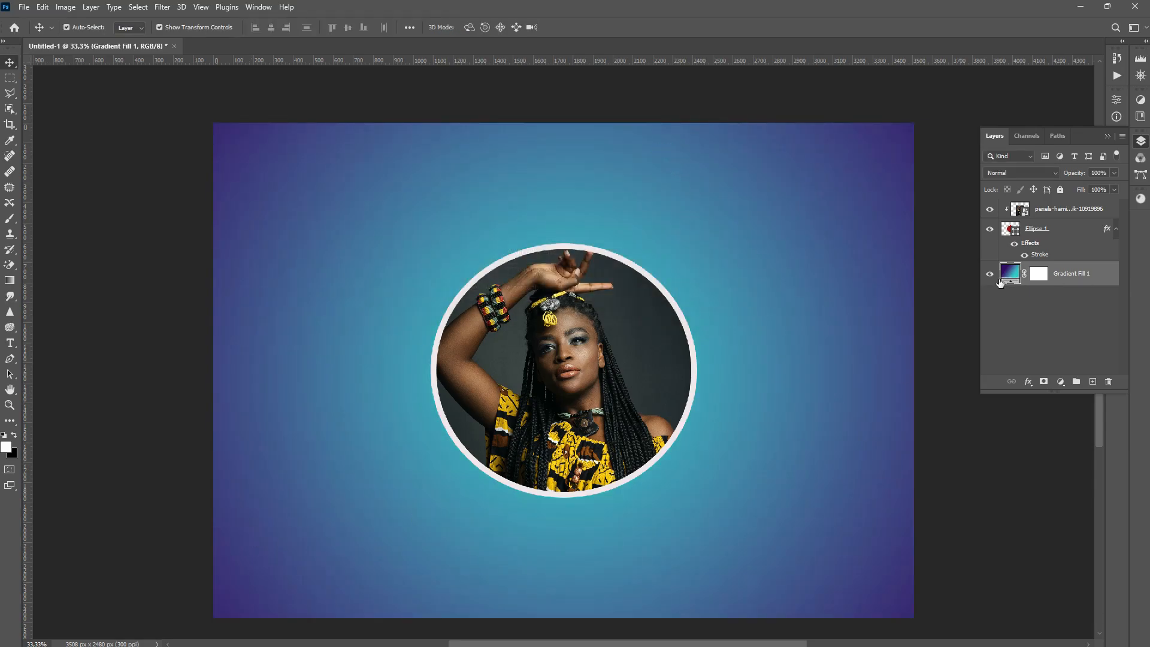
Add a Drop Shadow layer style to the circle layer with a size of 65 px
left_click(1036, 231)
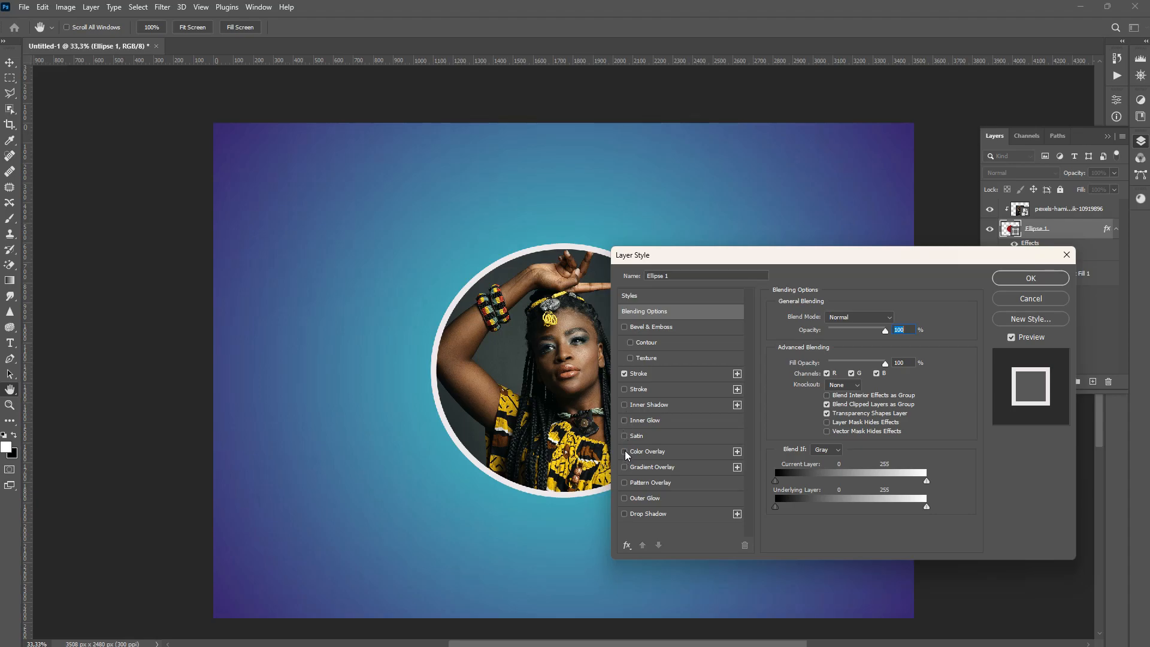
left_click(624, 514)
left_click(625, 514)
left_click(628, 515)
left_click(636, 515)
left_click_drag(862, 256, 958, 190)
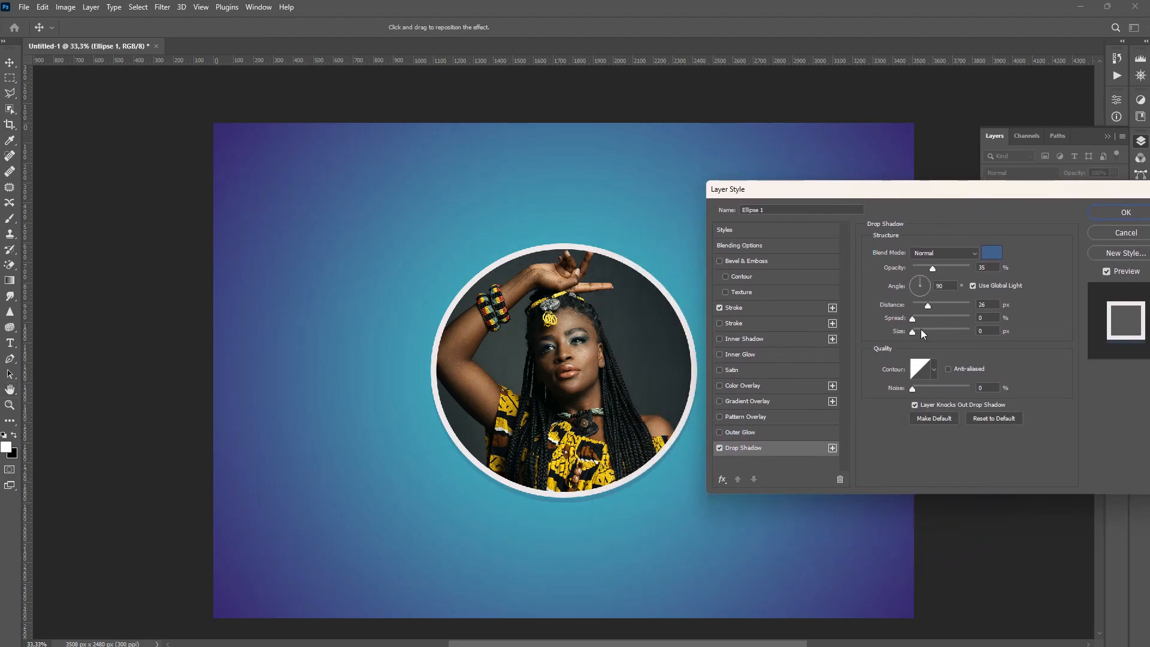
left_click_drag(928, 338, 931, 339)
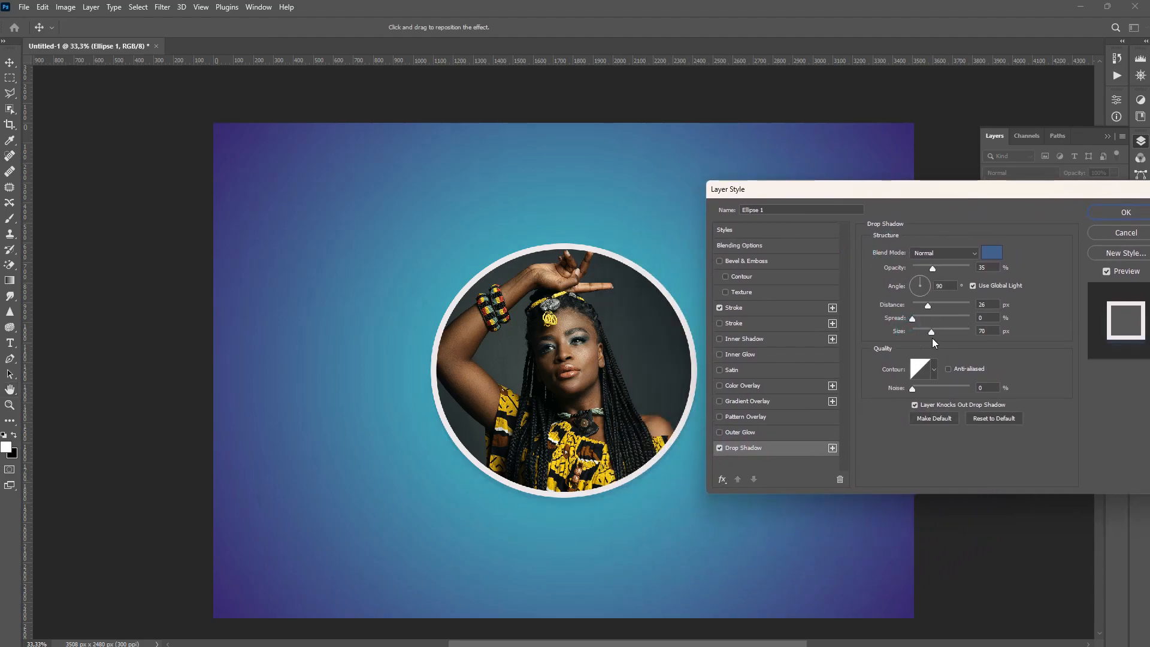
left_click(922, 309)
left_click(1125, 212)
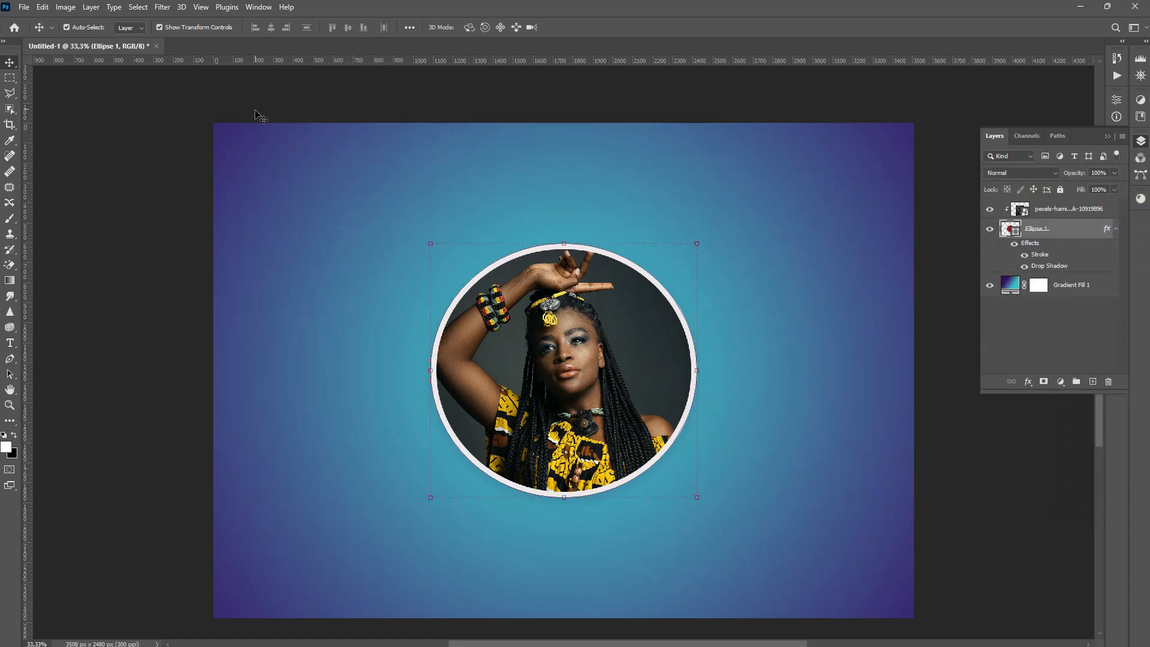
left_click(23, 7)
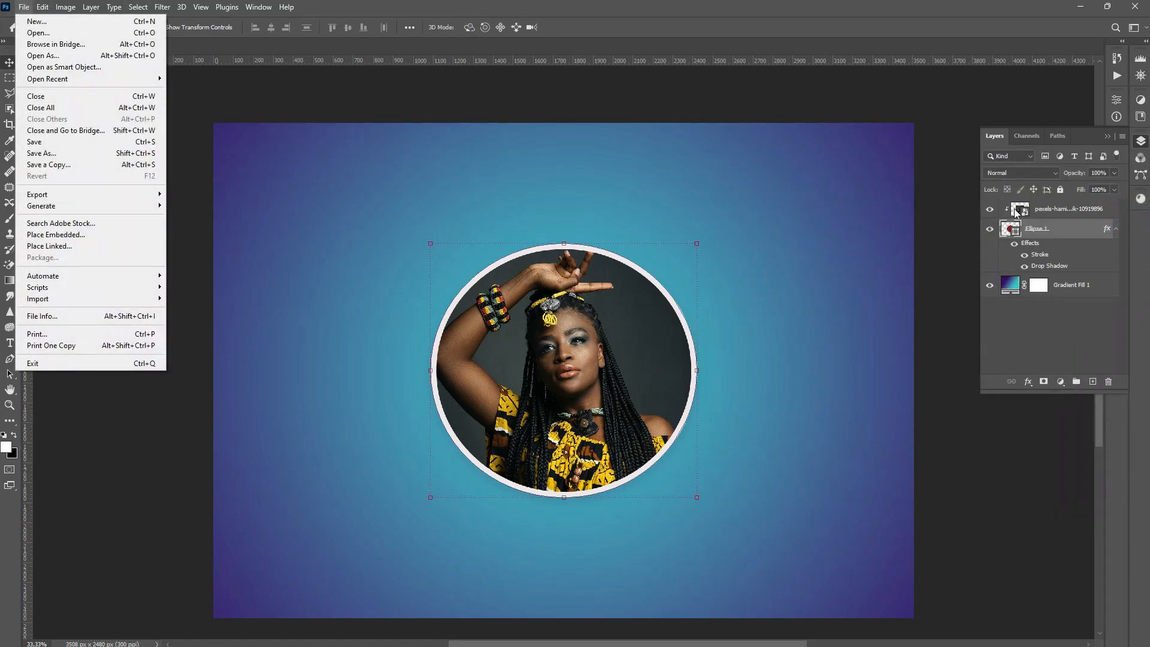
left_click(1108, 141)
left_click(1107, 140)
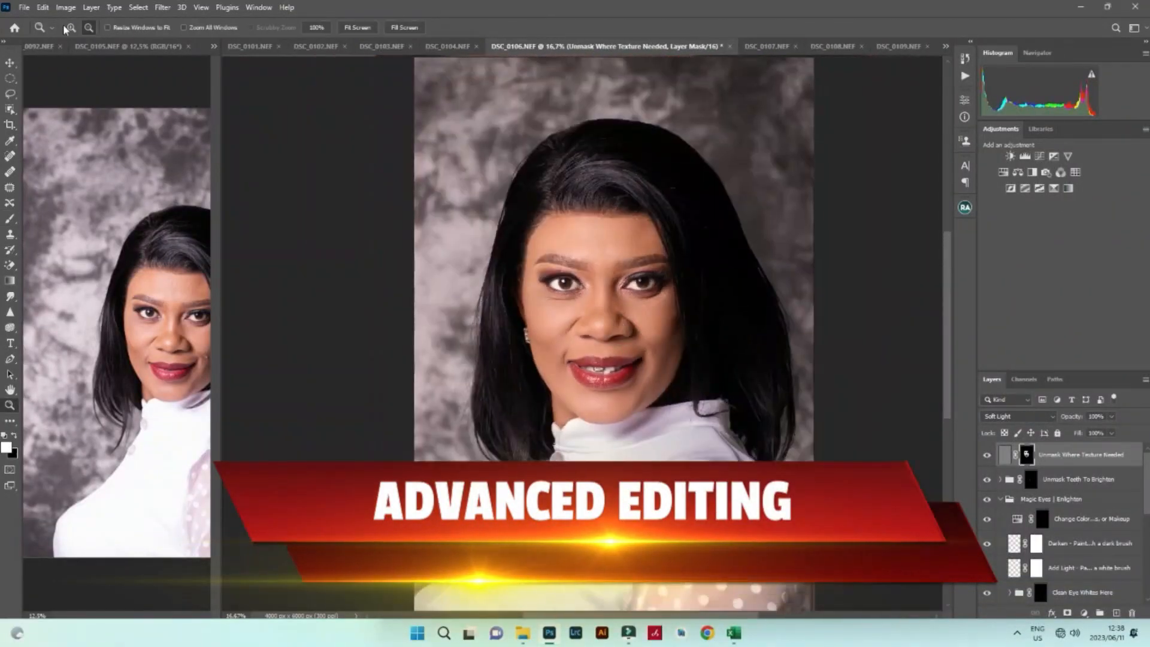
left_click(163, 8)
left_click(191, 98)
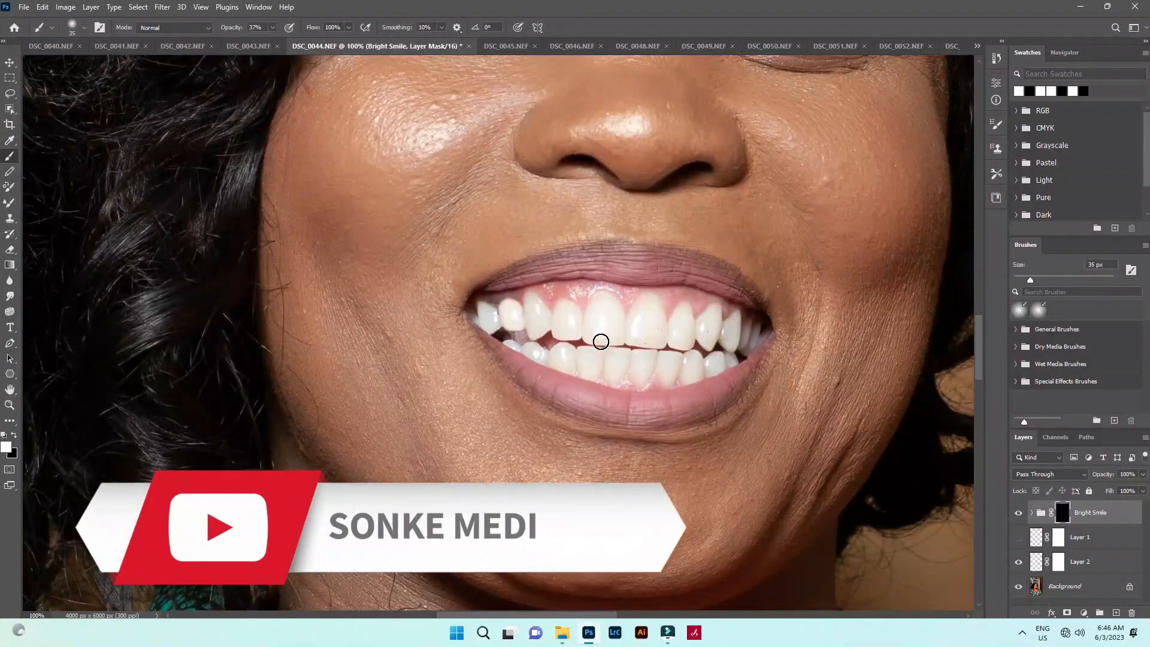
key("]")
key("]")
key("]")
key("]")
left_click(272, 27)
left_click_drag(267, 41, 283, 41)
mouse_move(689, 367)
left_mouse_down()
mouse_move(557, 355)
mouse_move(555, 312)
left_mouse_up()
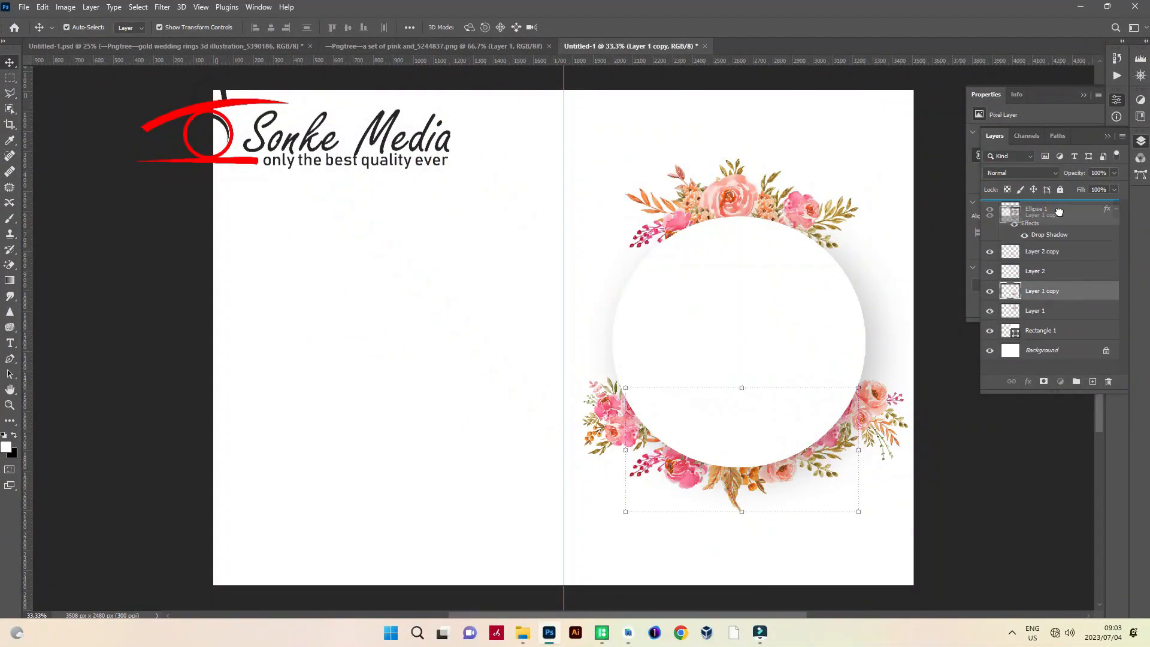